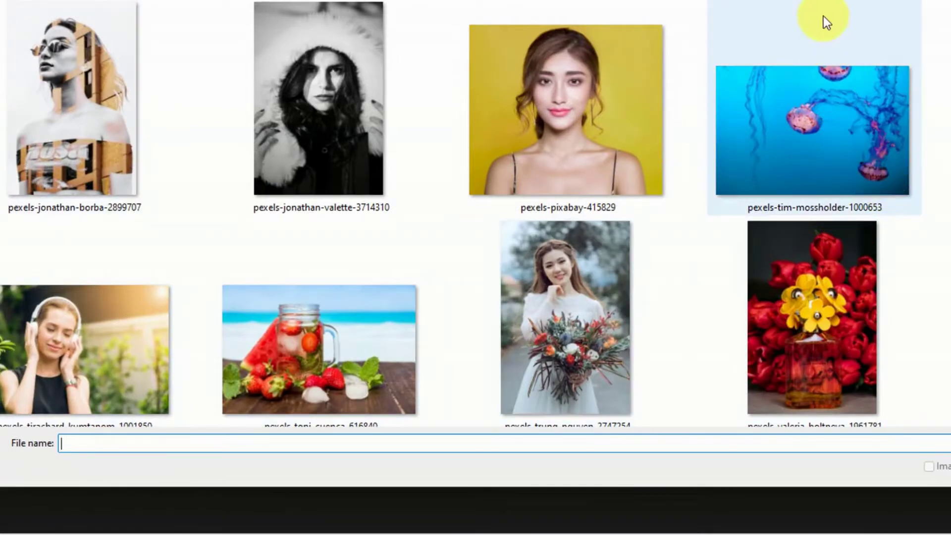
Step: Open the image pexels-burst-374147 and activate the Move tool
text(pexels-burst-374447)
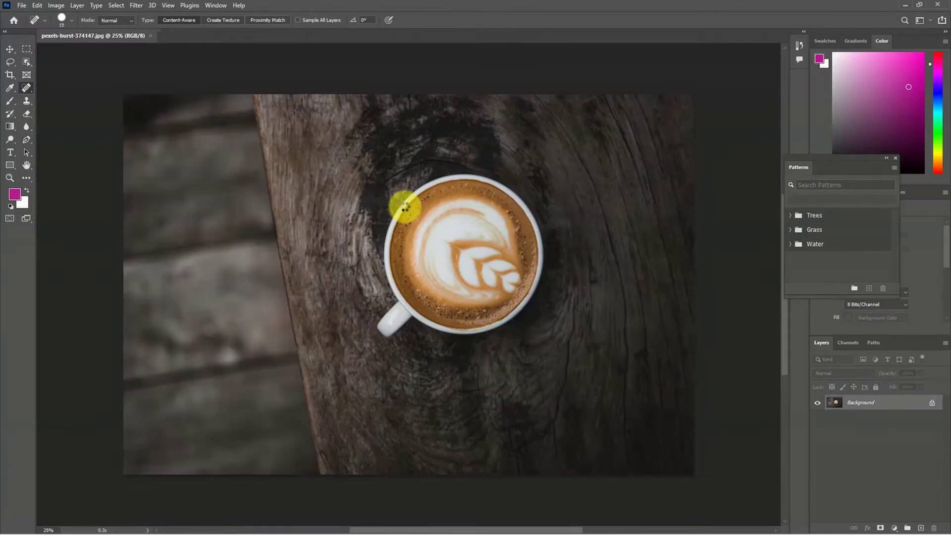
click(10, 50)
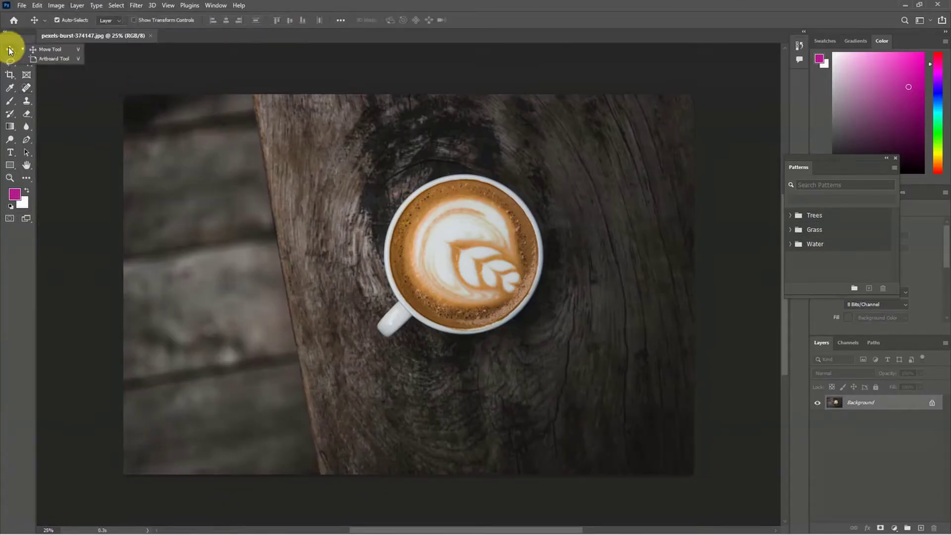
Step: Open the General preferences and reposition the dialog over the image
click(37, 5)
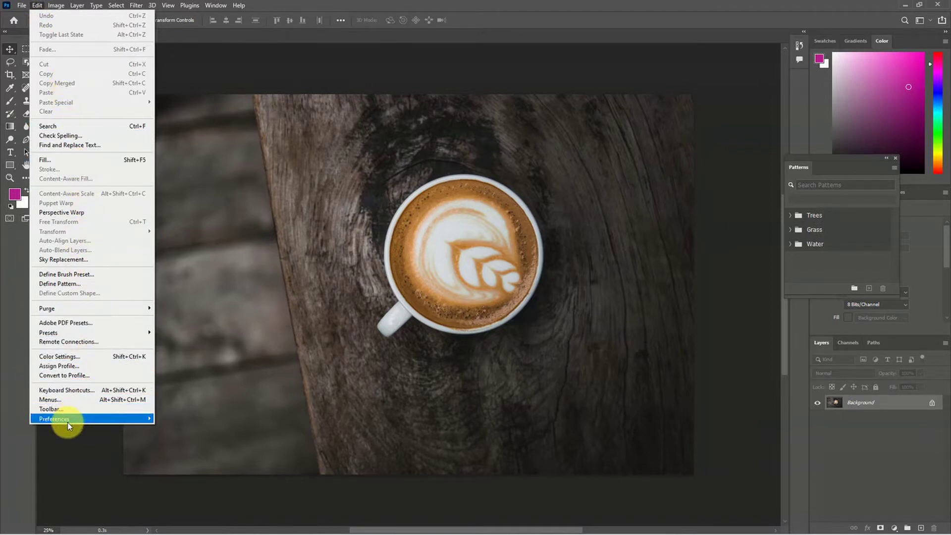
mouse_move(68, 422)
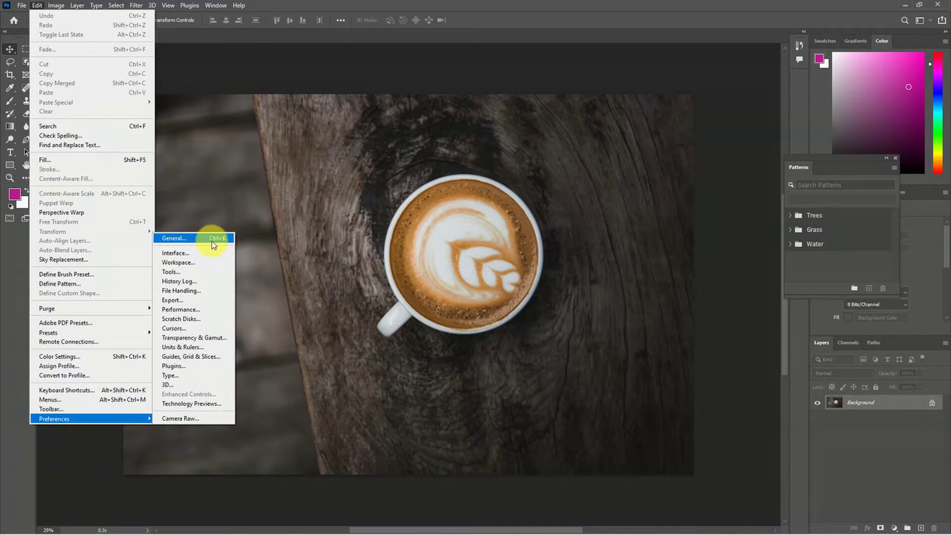
click(188, 240)
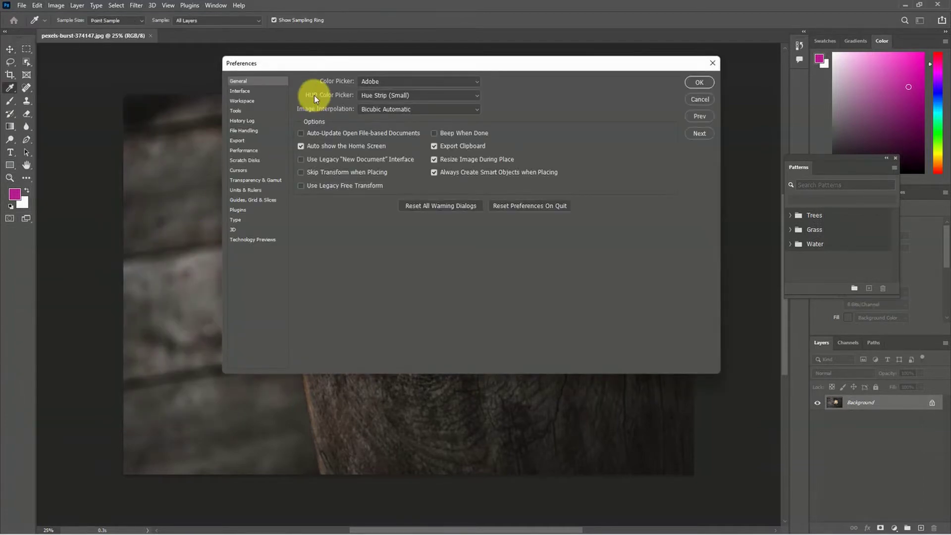
drag(308, 64, 242, 132)
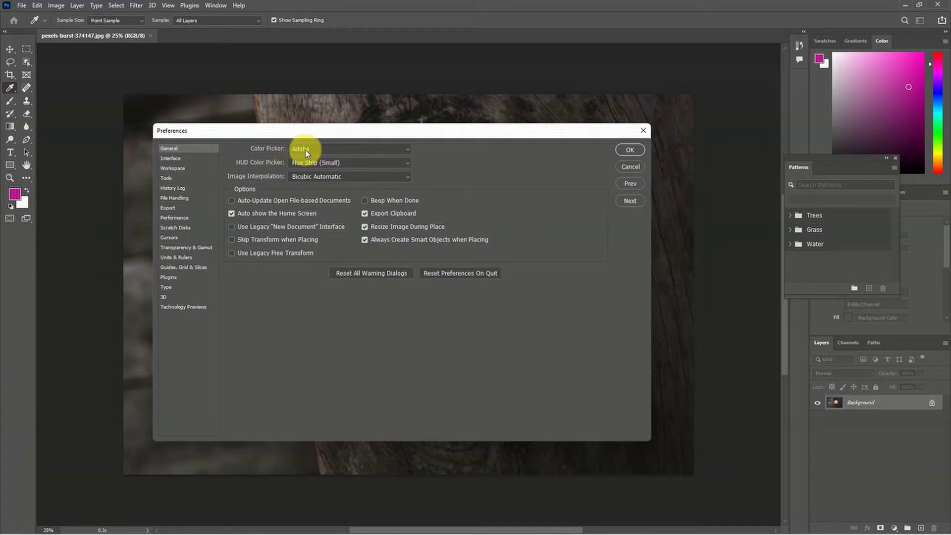
Step: Try Windows as the Color Picker preference and set it back to Adobe
click(404, 149)
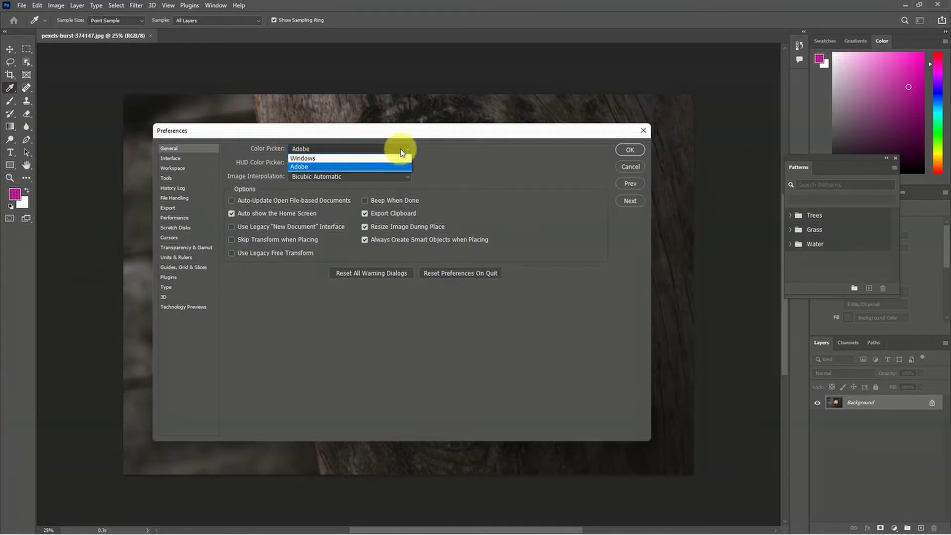
click(384, 159)
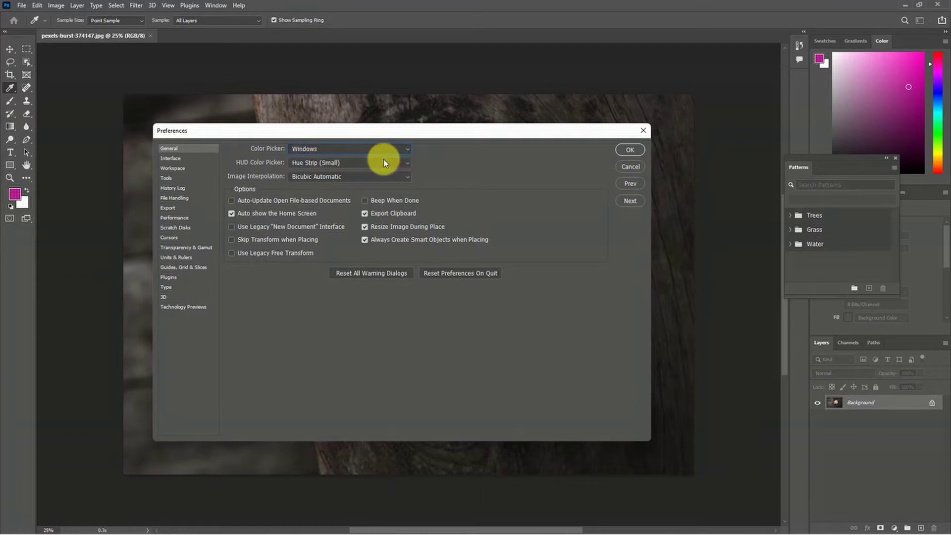
click(314, 150)
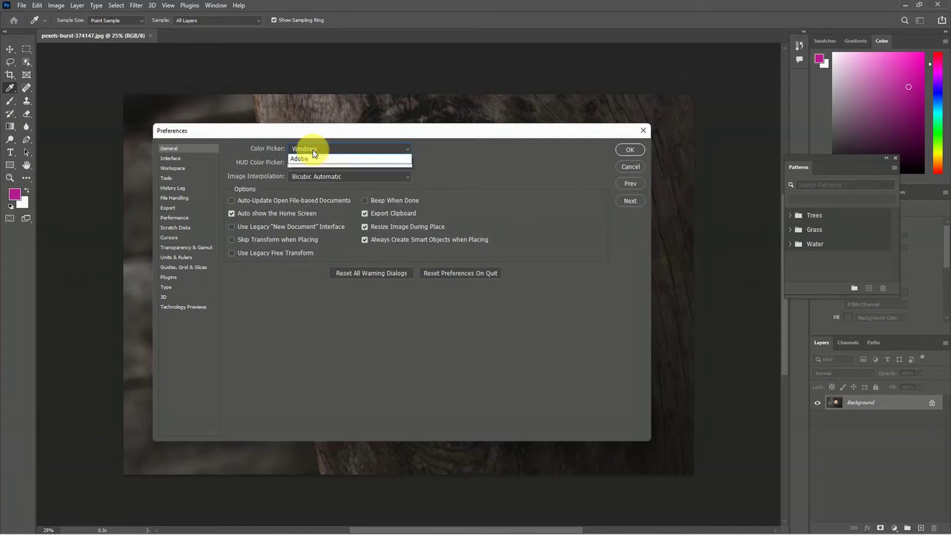
click(310, 165)
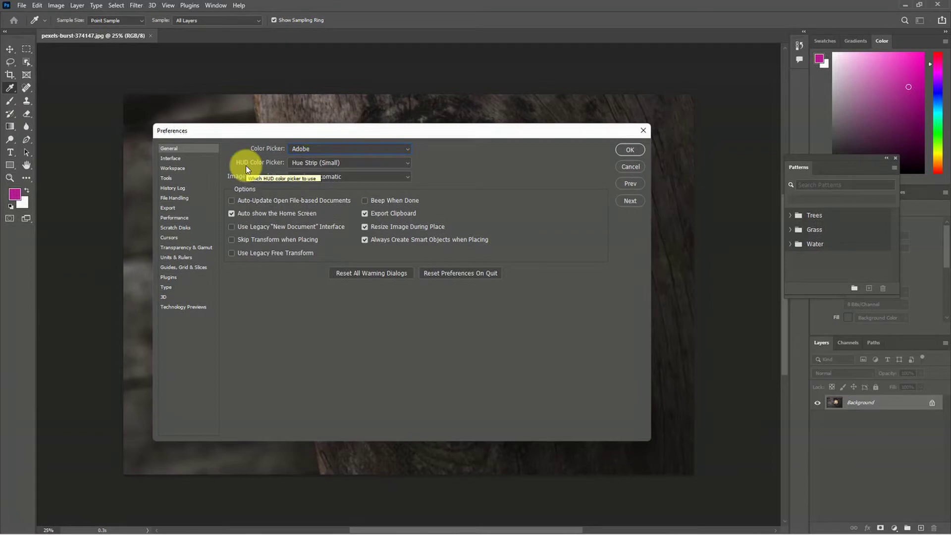
Step: Review the HUD Color Picker options and keep Hue Strip (Small)
click(317, 159)
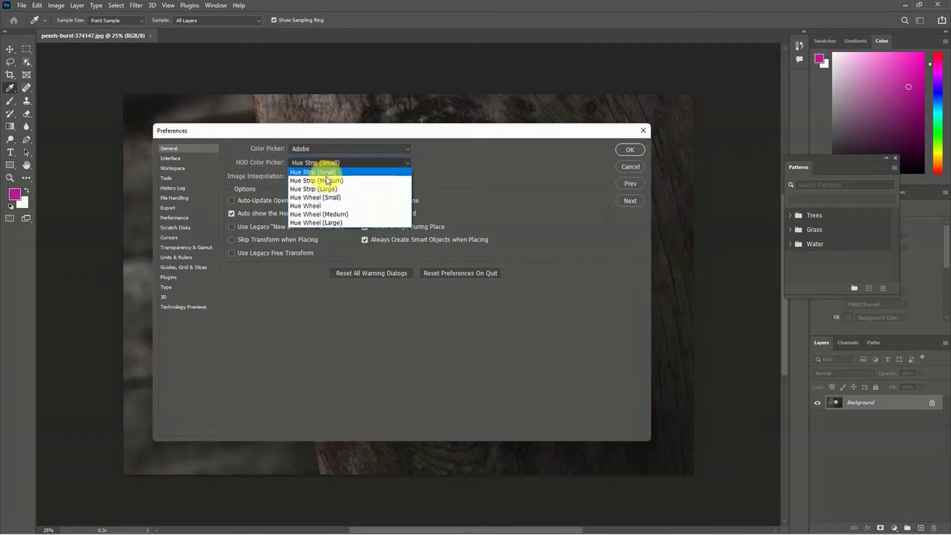
click(324, 174)
click(326, 162)
click(330, 175)
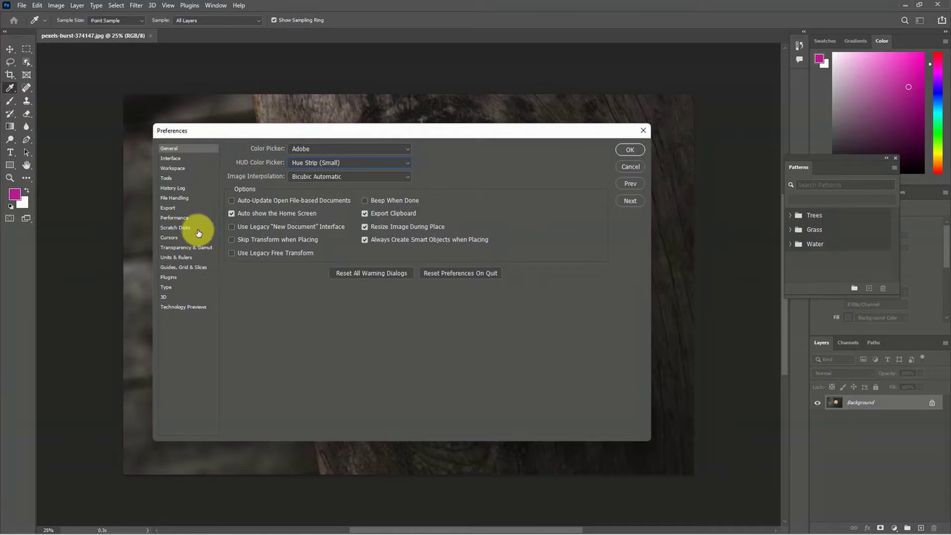
Step: In the Interface preferences, preview the available color themes and settle on the second-darkest gray
click(170, 158)
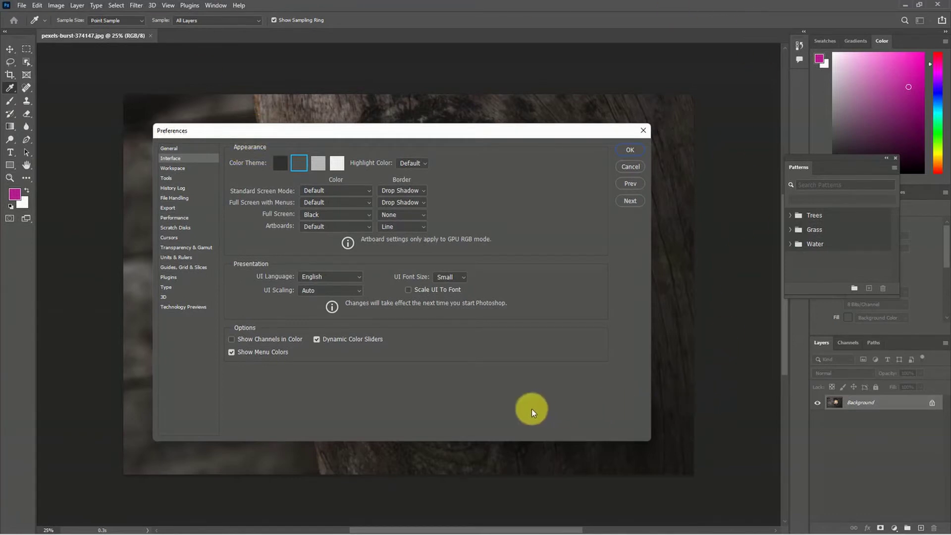
click(279, 163)
click(300, 163)
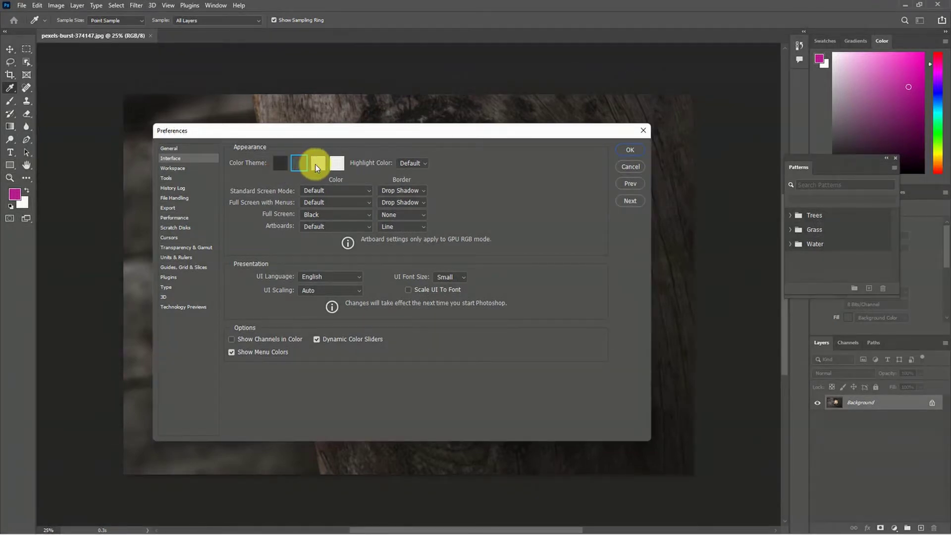
click(317, 163)
click(337, 163)
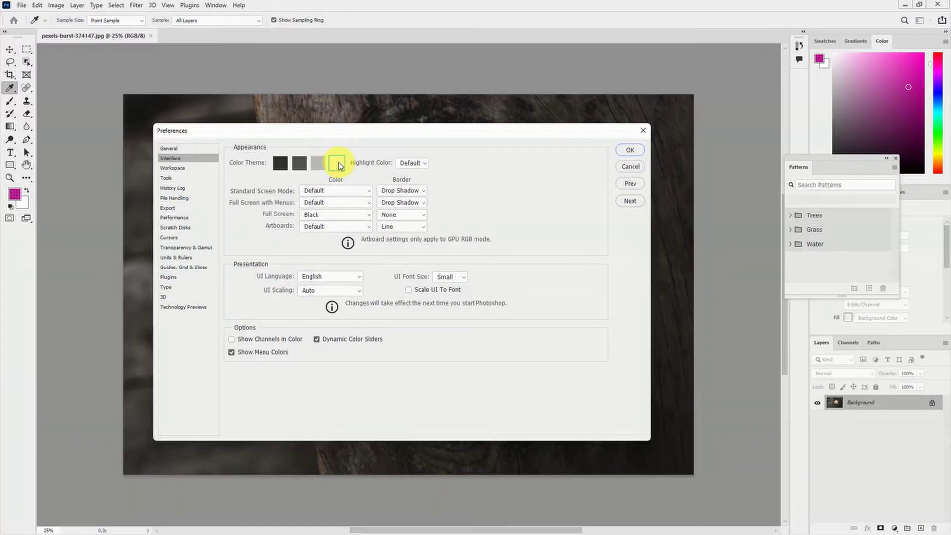
click(317, 163)
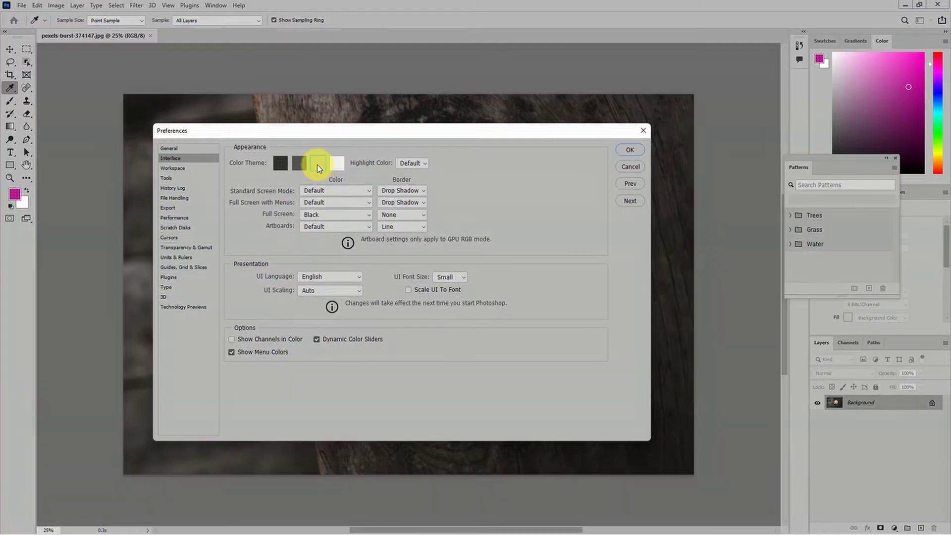
click(299, 165)
click(284, 165)
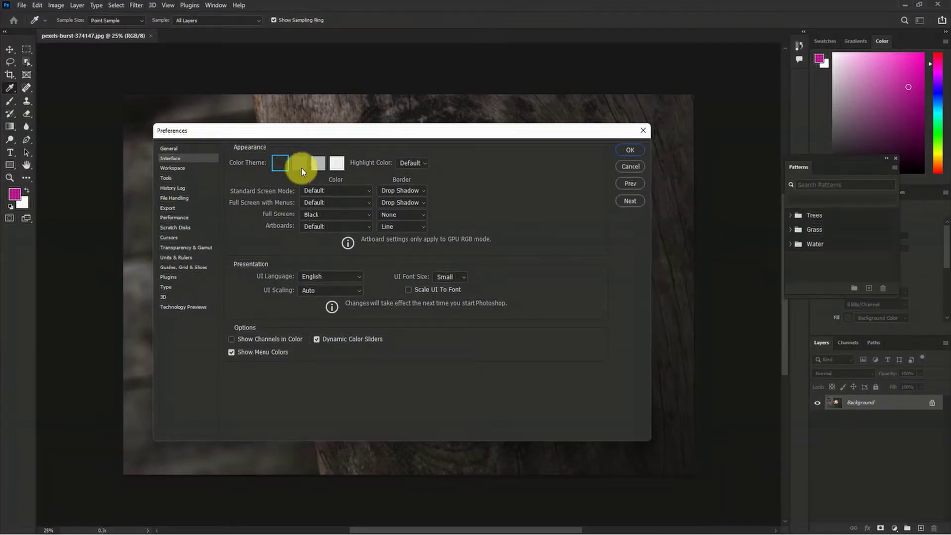
click(300, 166)
click(319, 164)
click(296, 165)
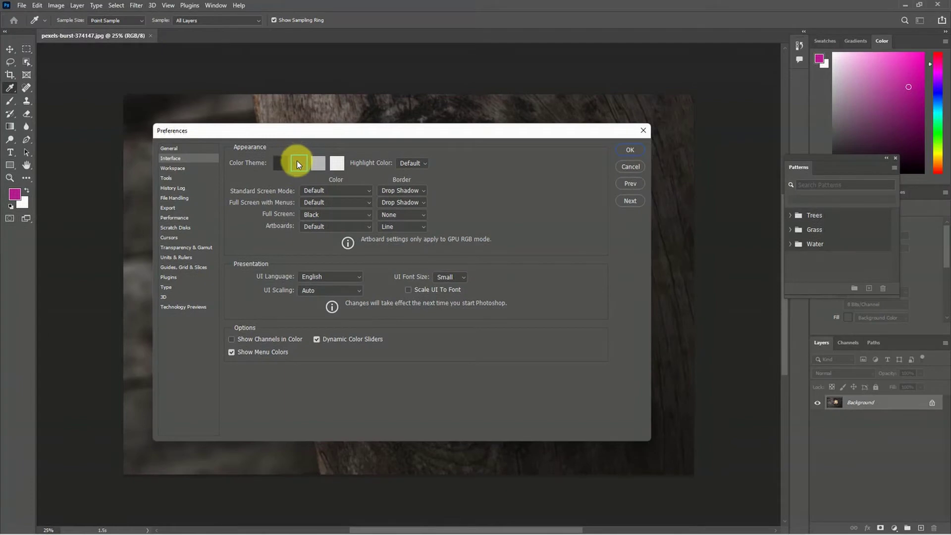
Step: Compare the Default and Blue highlight colors and set the interface's Highlight Color to Blue
click(411, 163)
click(407, 181)
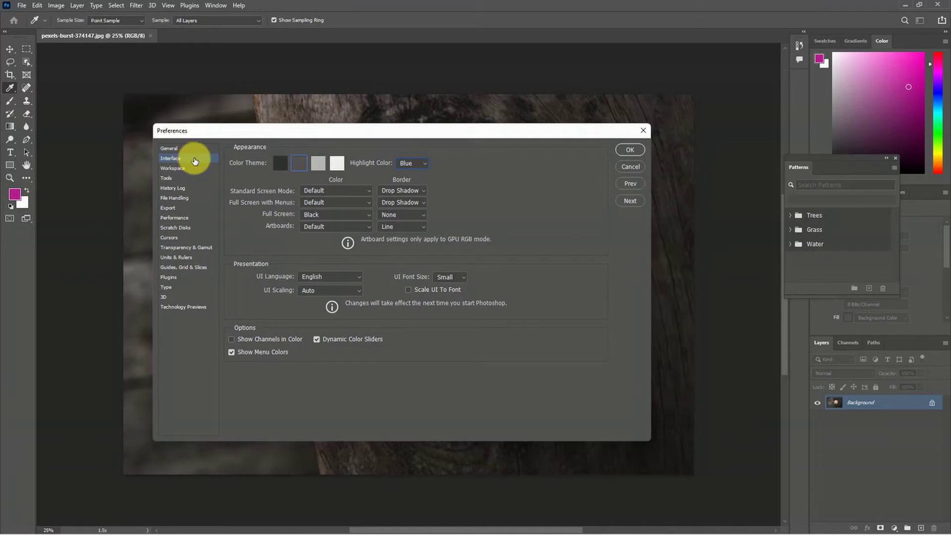
click(399, 165)
click(409, 174)
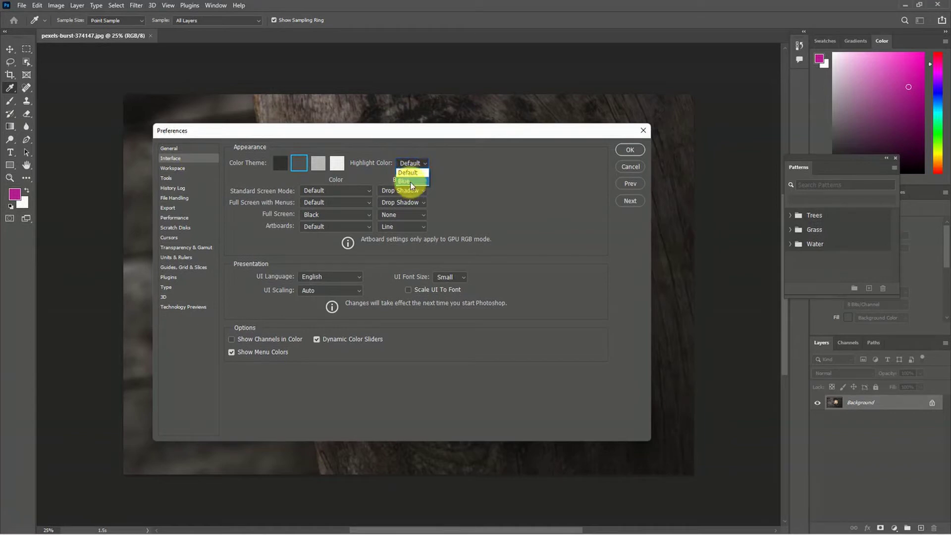
click(410, 181)
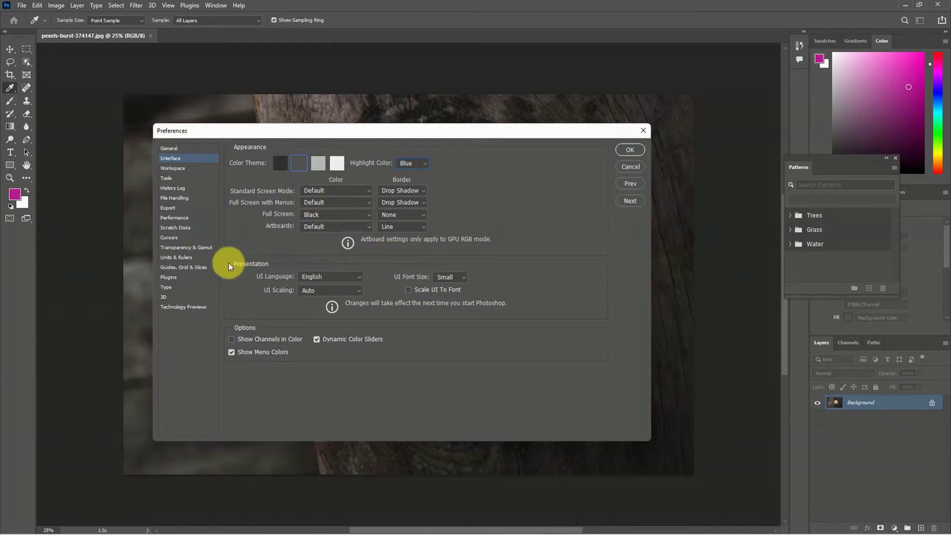
Step: Examine the UI language, UI scaling and UI font size choices without changing them
click(311, 276)
click(313, 276)
click(316, 293)
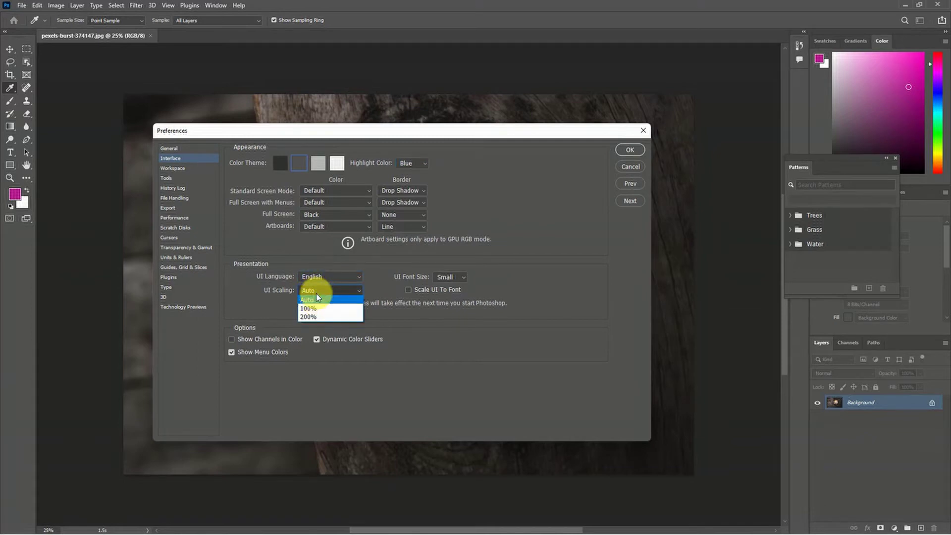
click(316, 294)
click(443, 278)
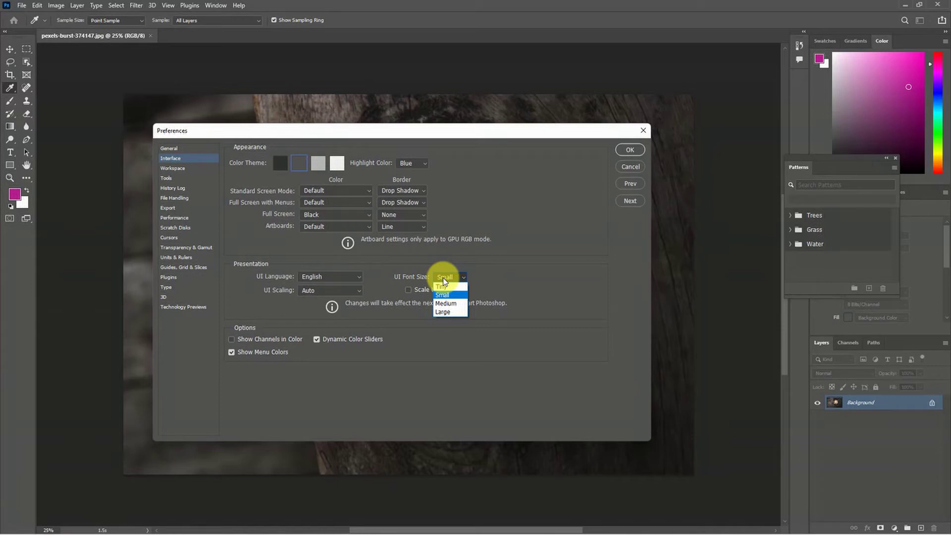
click(443, 280)
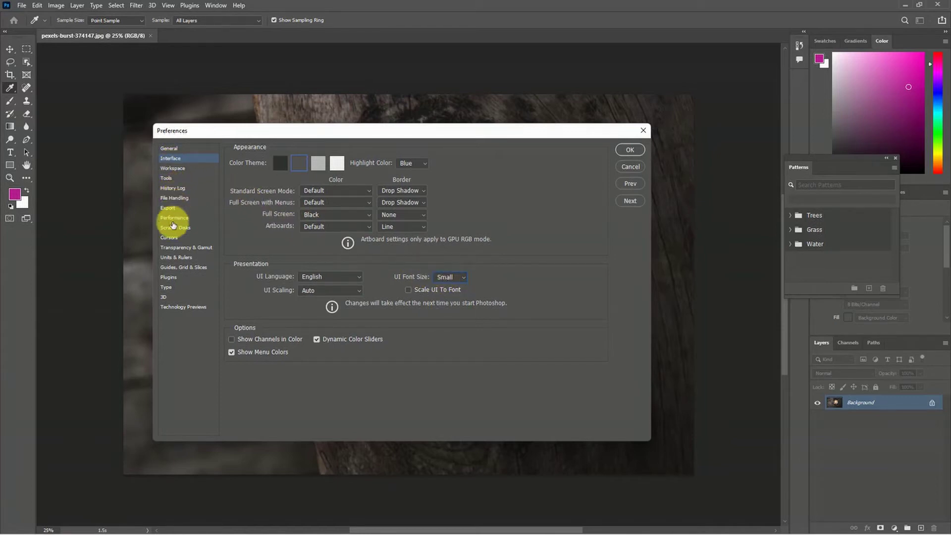
Step: Look through the Workspace, Tools and History Log preferences
click(180, 171)
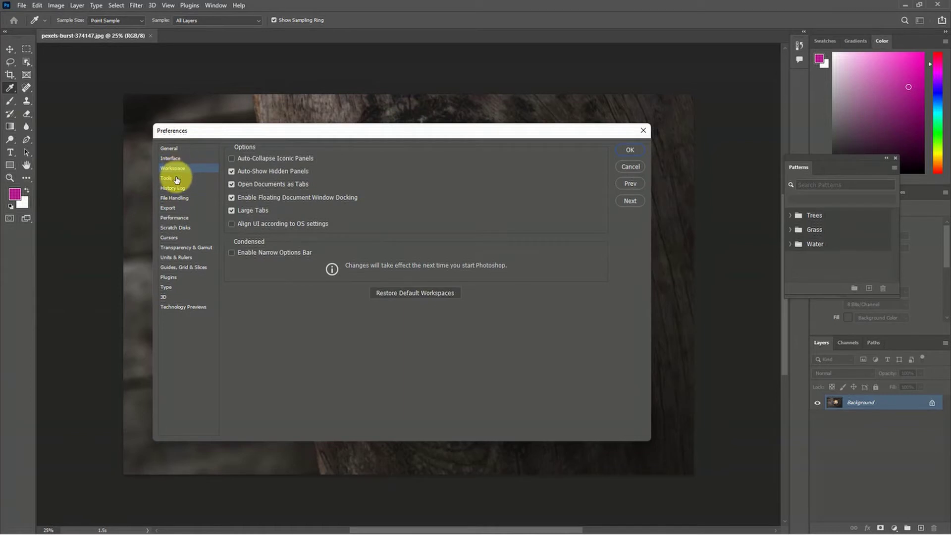
click(178, 187)
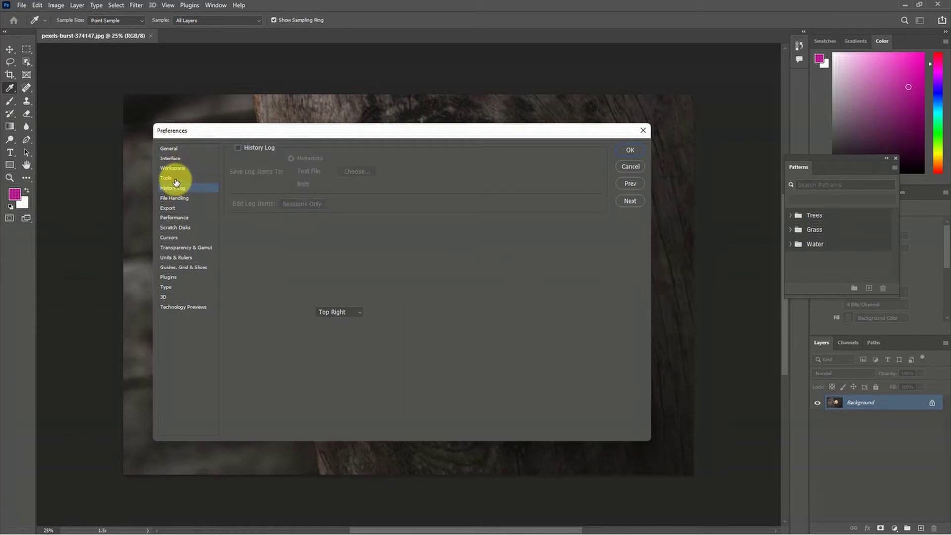
click(176, 182)
click(177, 191)
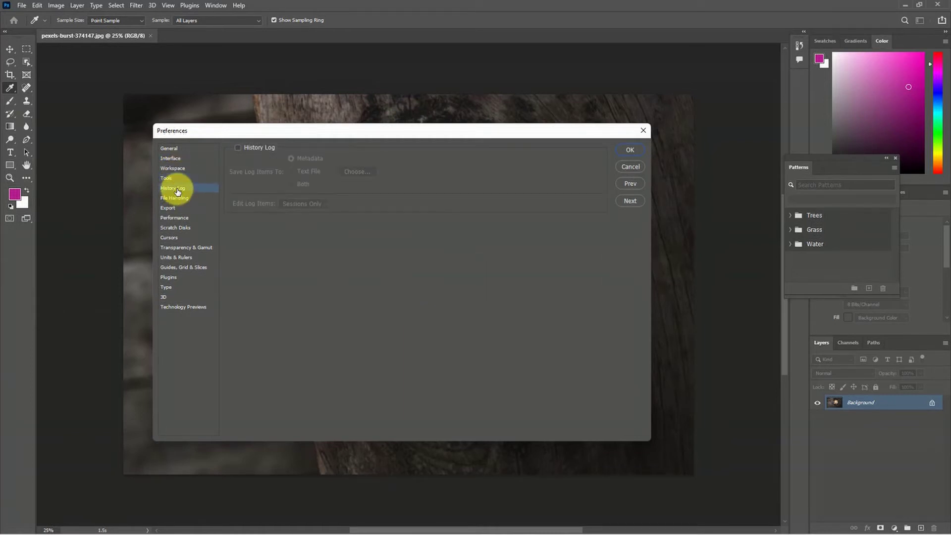
Step: In the Performance preferences, raise Photoshop's memory usage to 5478 MB (100%) and check the History States slider
click(178, 219)
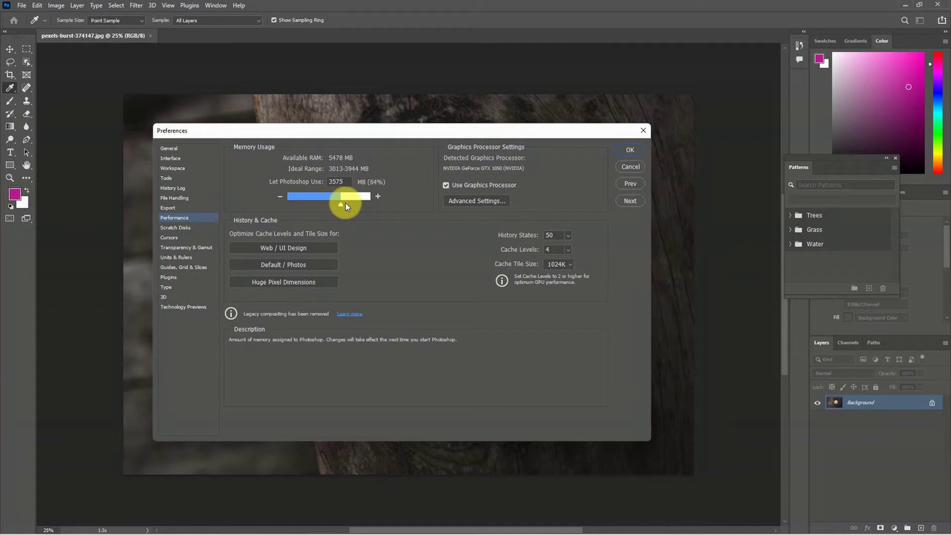
drag(367, 203, 373, 203)
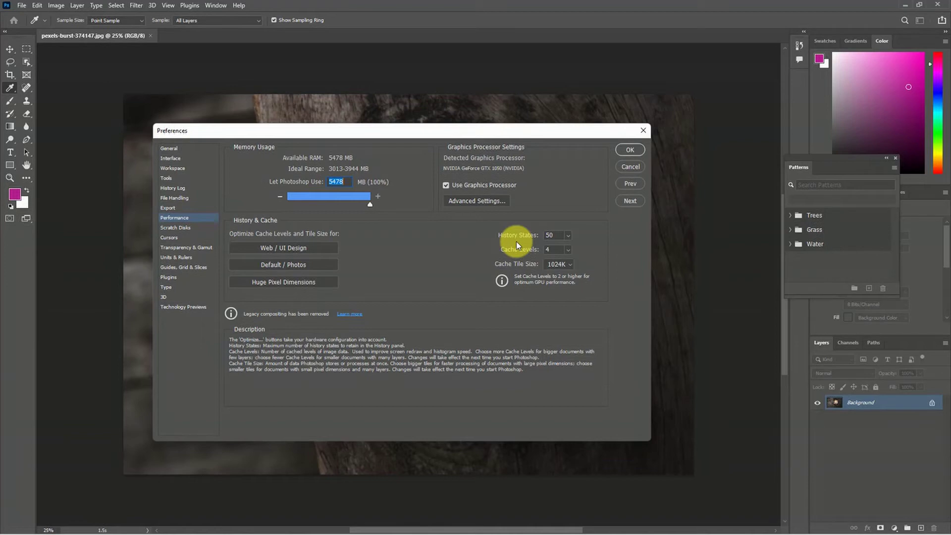
click(567, 236)
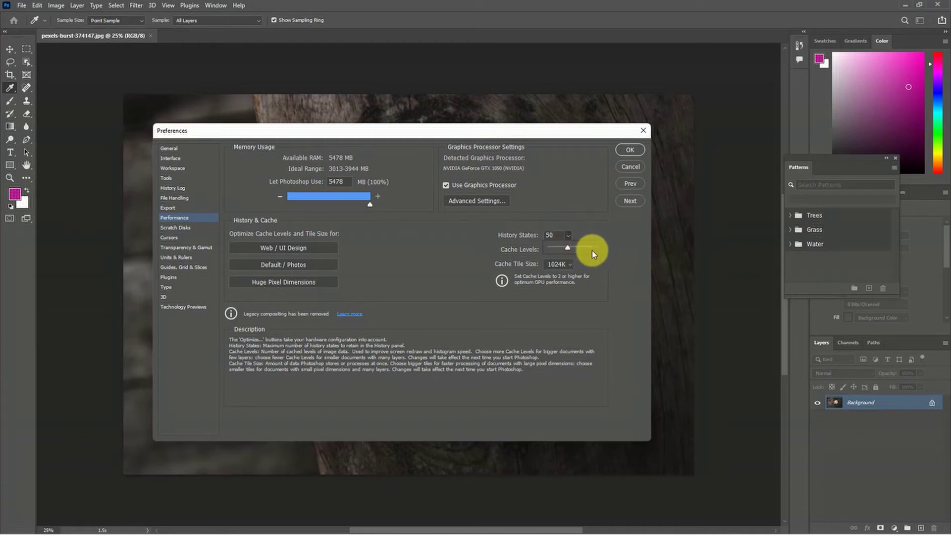
click(568, 236)
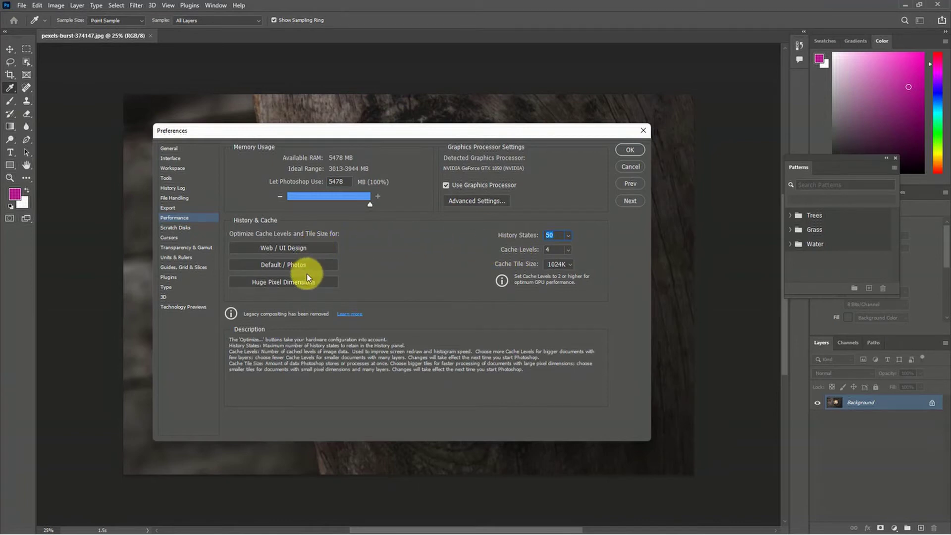
Step: Look through the Scratch Disks, Cursors, Transparency & Gamut, and Units & Rulers preferences
click(179, 230)
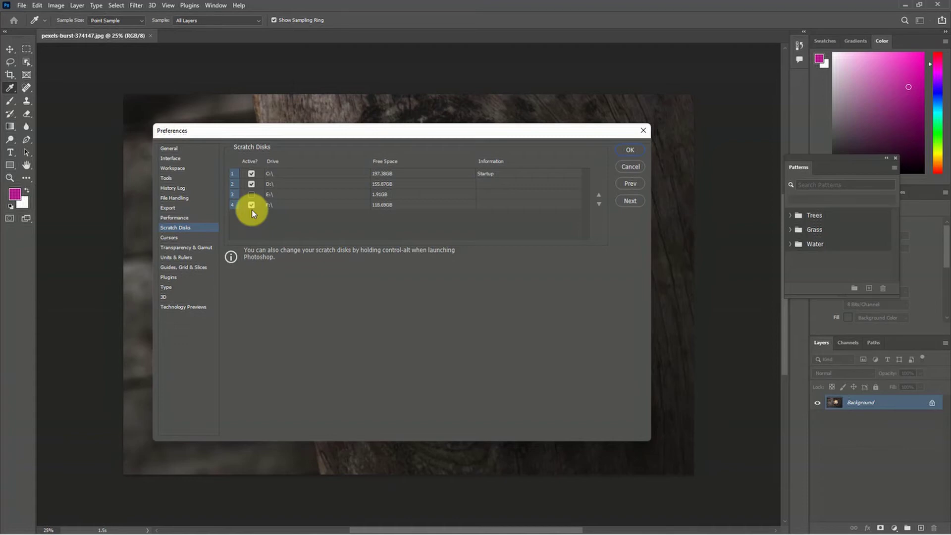
click(176, 240)
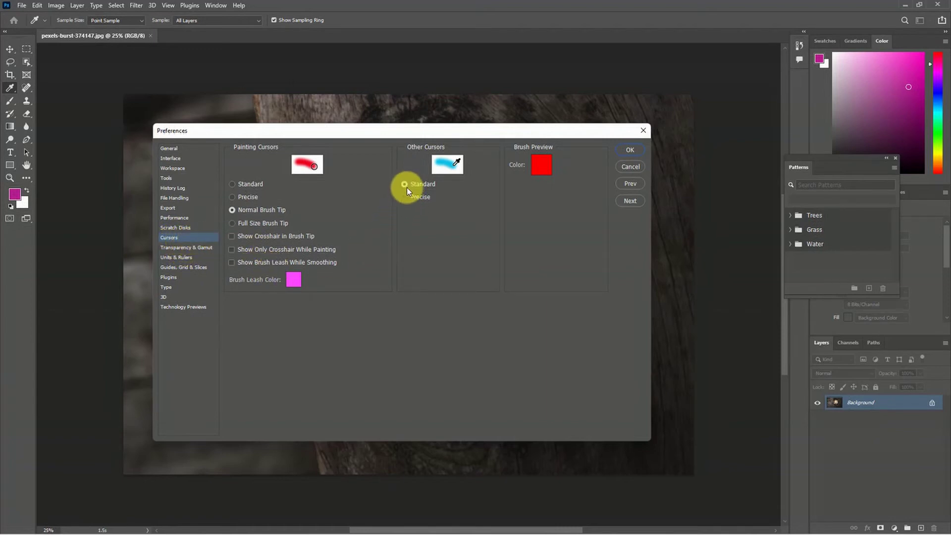
click(181, 250)
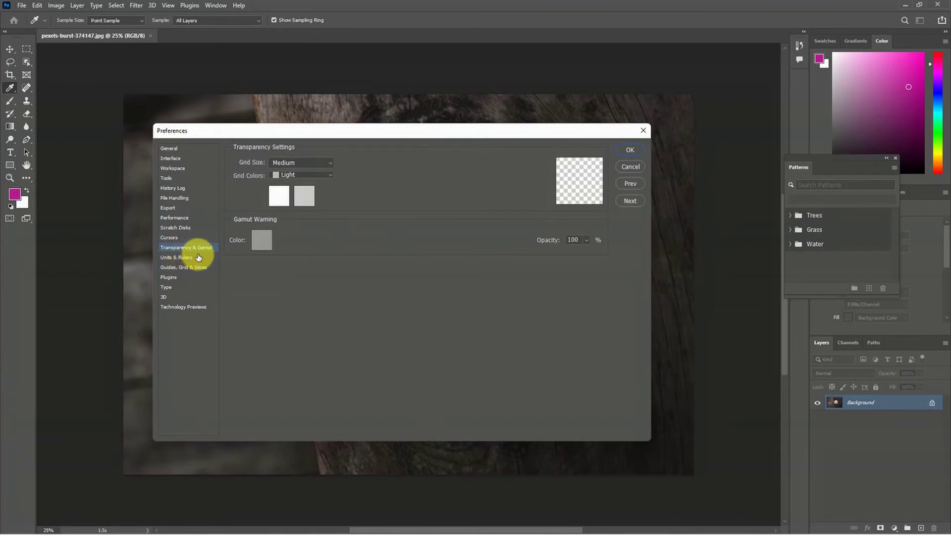
click(177, 258)
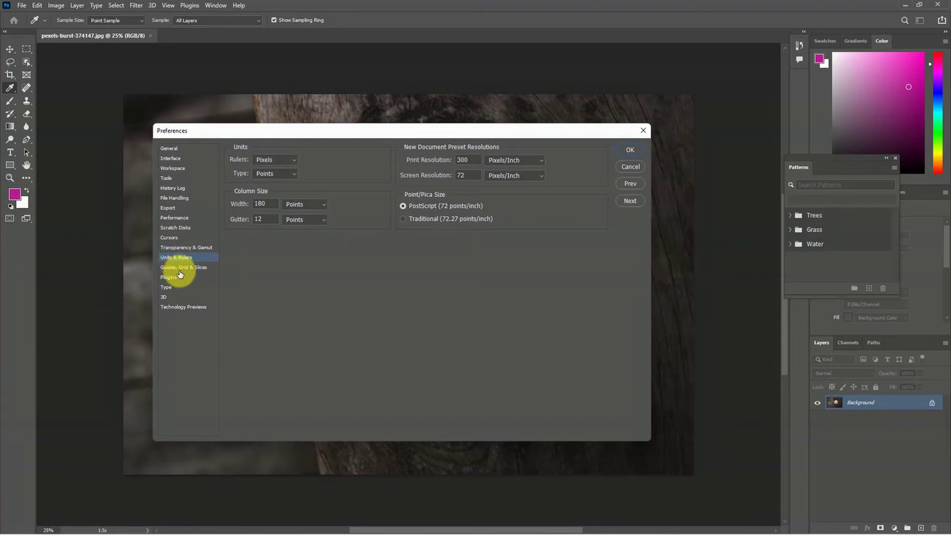
Step: Look through the Guides, Grid & Slices, Plugins and Type preferences, including the canvas guide color choices
click(179, 268)
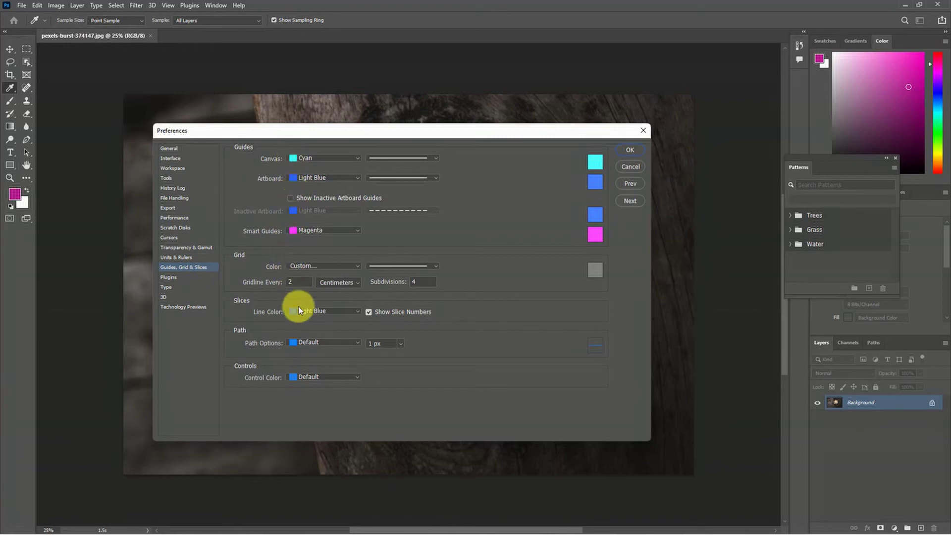
click(321, 158)
click(322, 158)
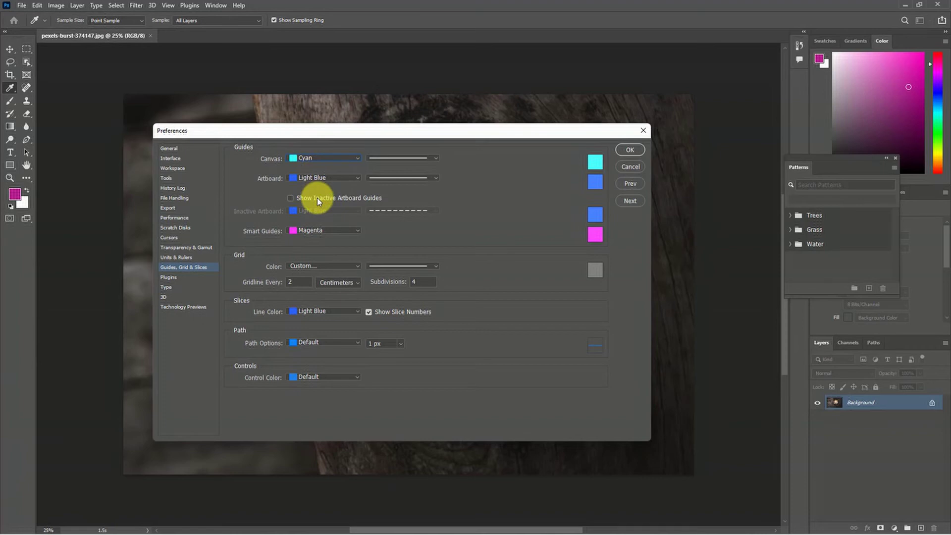
click(183, 280)
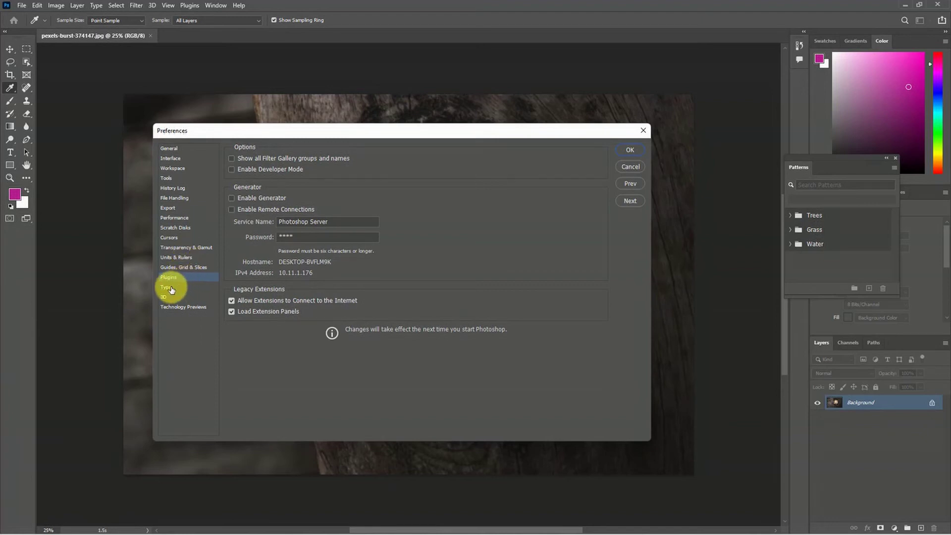
click(171, 288)
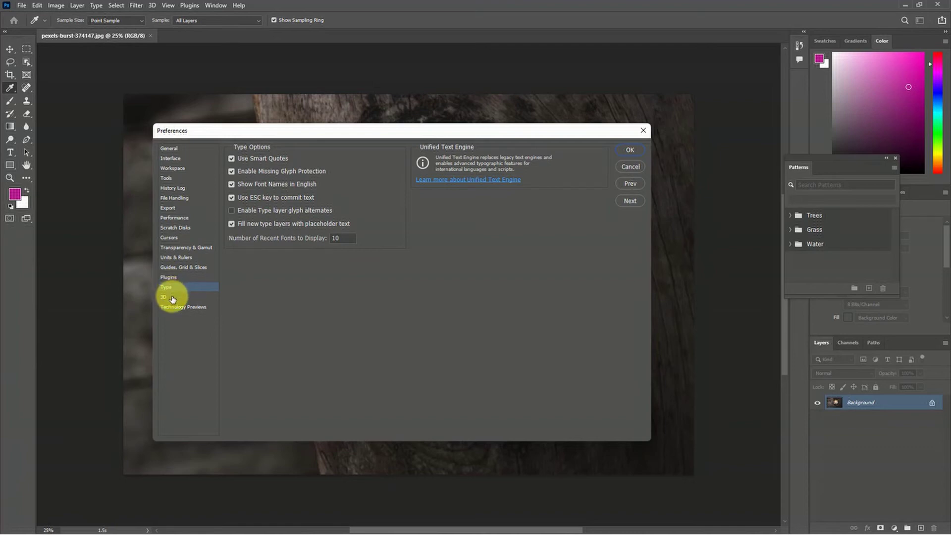
Step: Examine the 3D preferences, reading the descriptions of VRAM, Interactive Rendering, Ray Tracer and Rich Cursors and checking the Shadow Quality choices
click(173, 299)
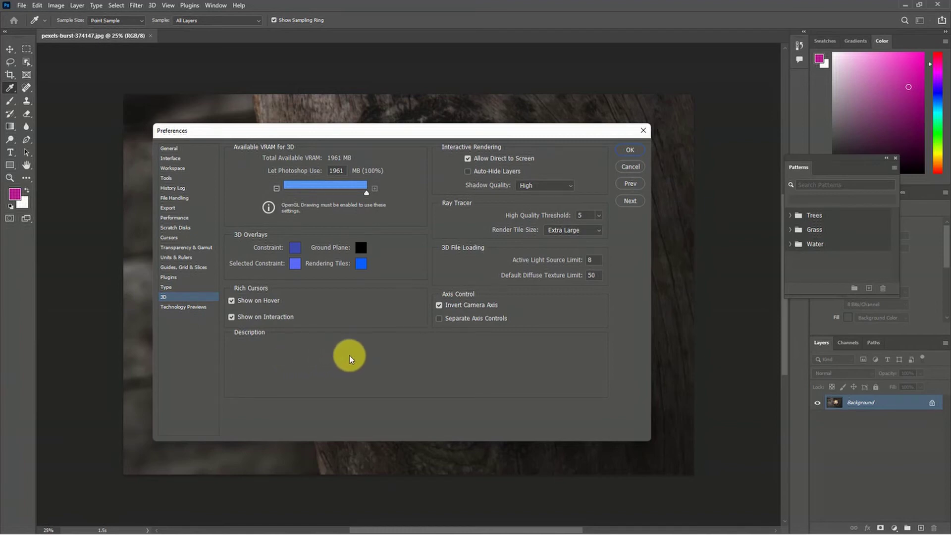
mouse_move(332, 192)
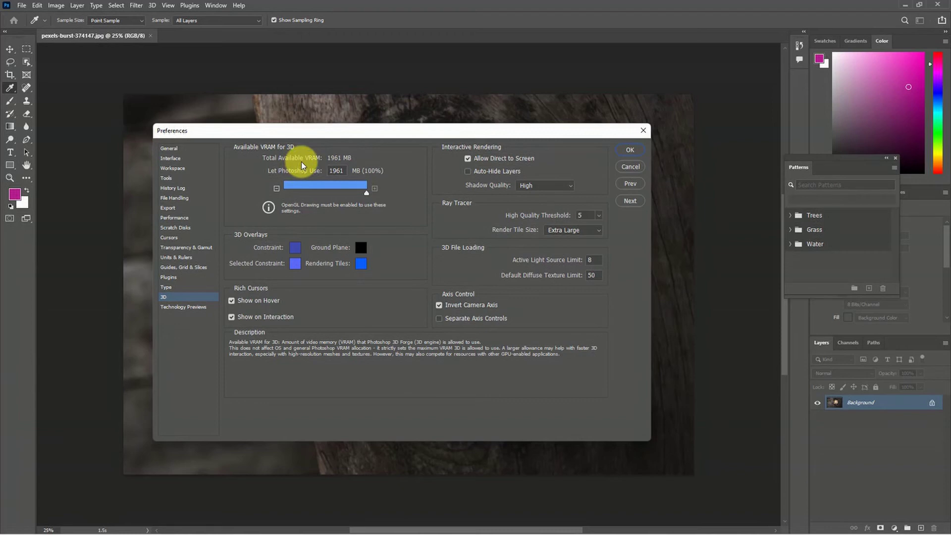
mouse_move(509, 170)
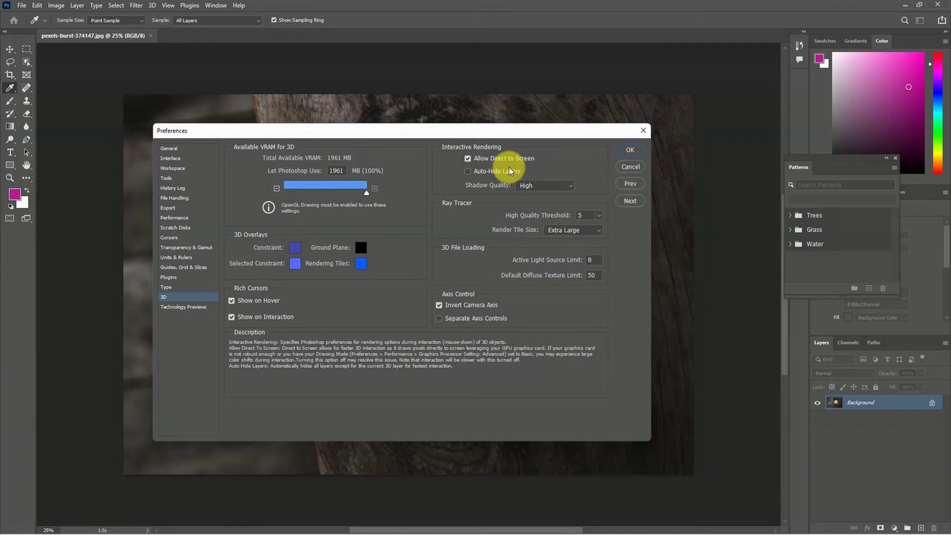
click(535, 186)
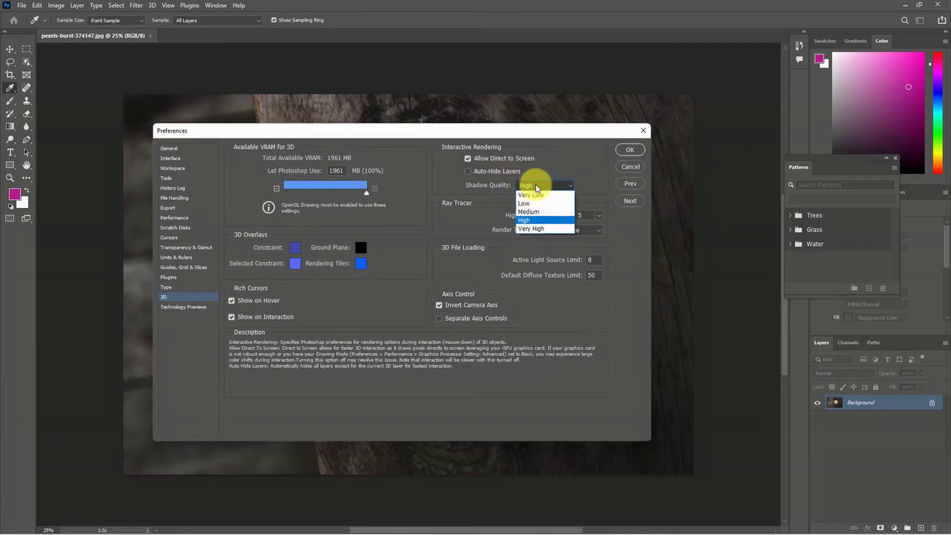
click(536, 186)
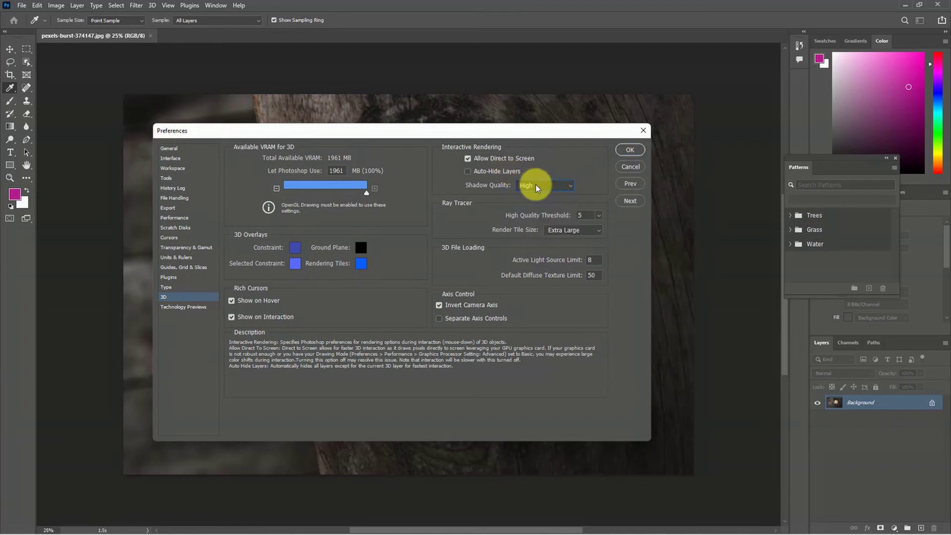
mouse_move(453, 210)
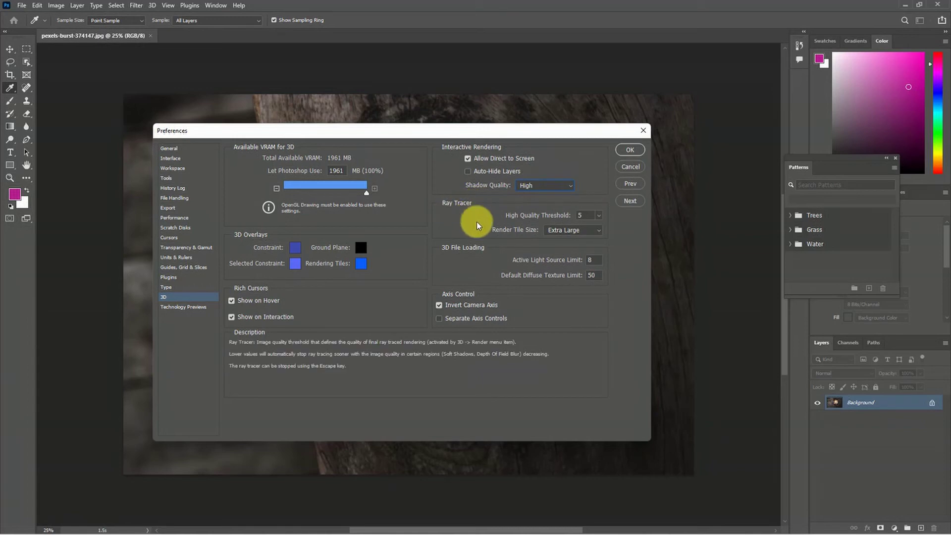
mouse_move(441, 257)
mouse_move(318, 317)
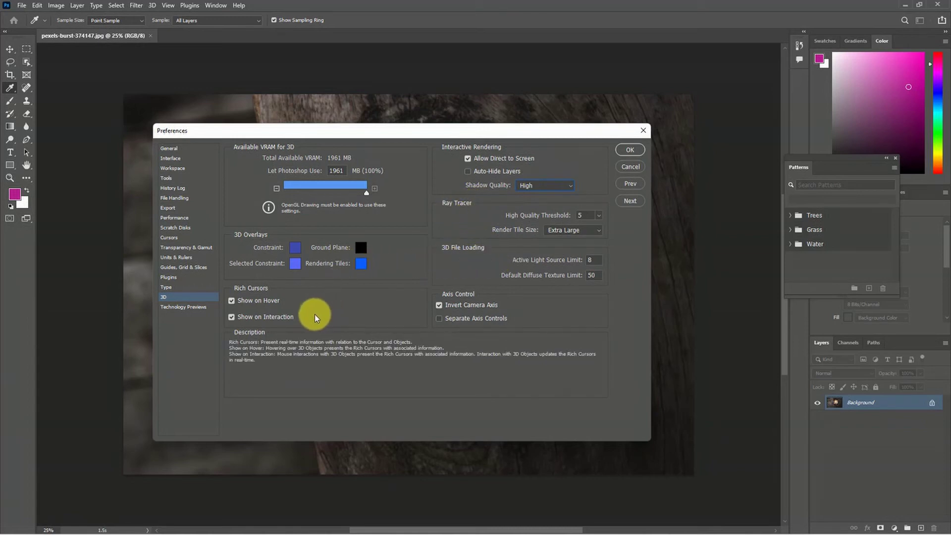
Step: Review the Technology Previews, Interface and Scratch Disks preferences, and apply the preferences
click(174, 307)
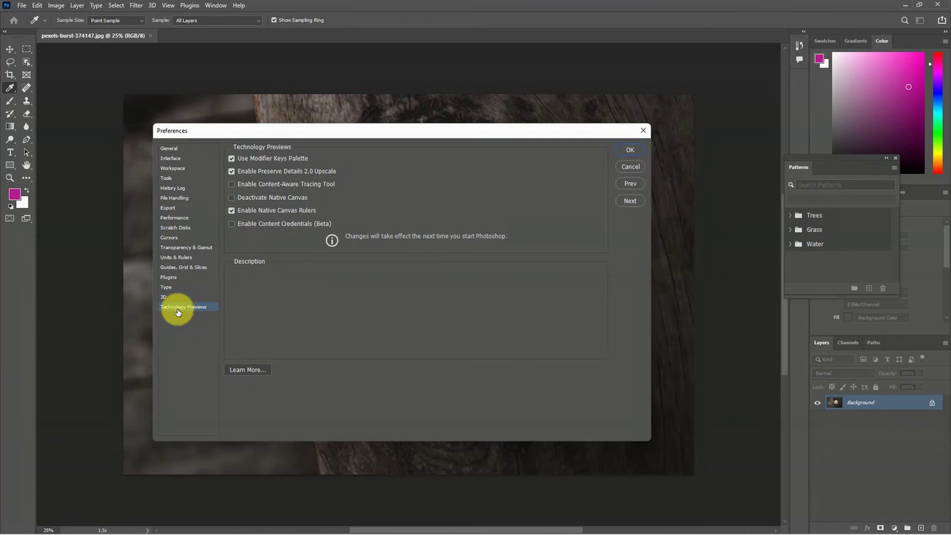
click(171, 158)
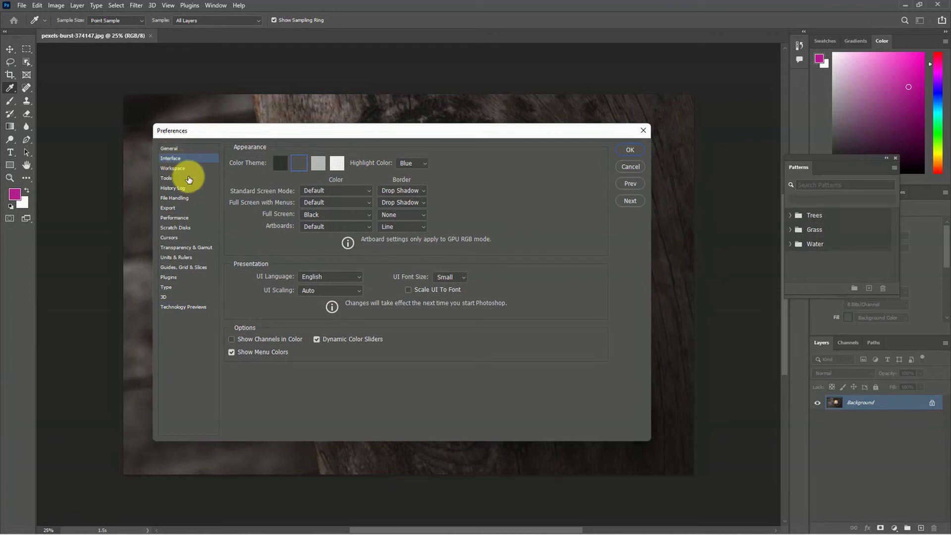
click(184, 219)
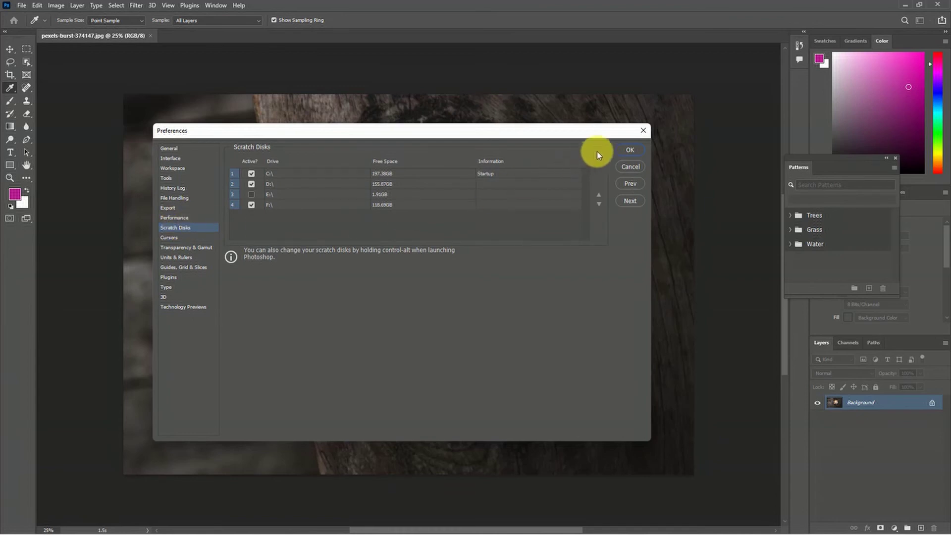
click(628, 148)
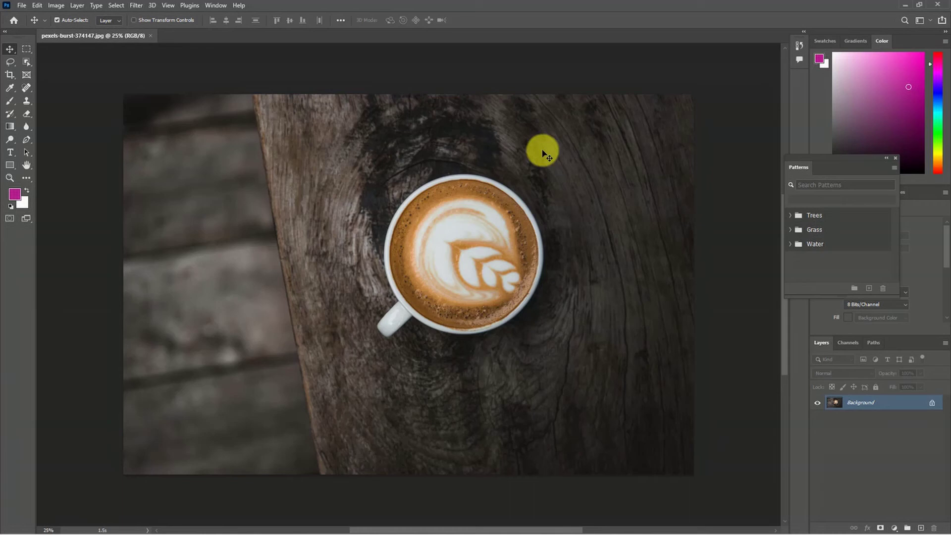
Step: Open the keyboard shortcuts editor and expand the File commands of the application menus
click(37, 5)
mouse_move(69, 423)
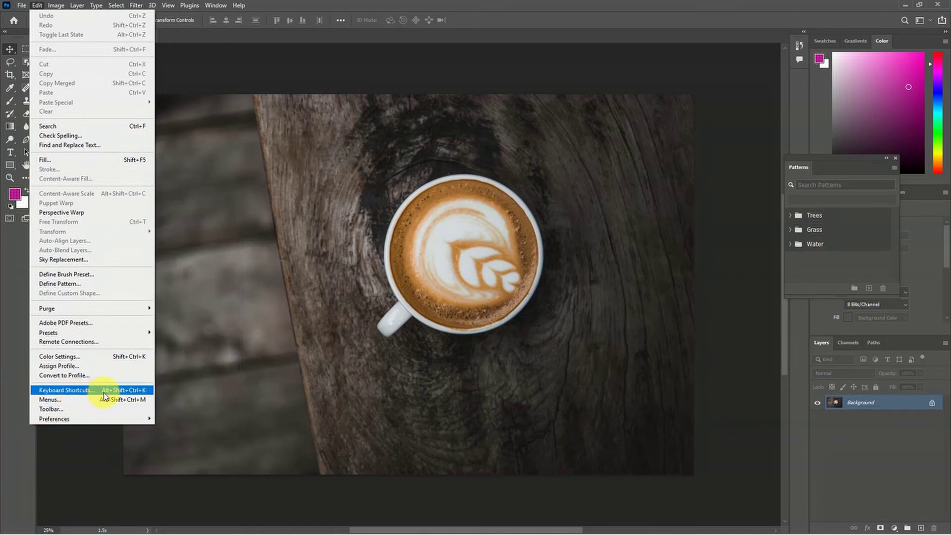
click(73, 389)
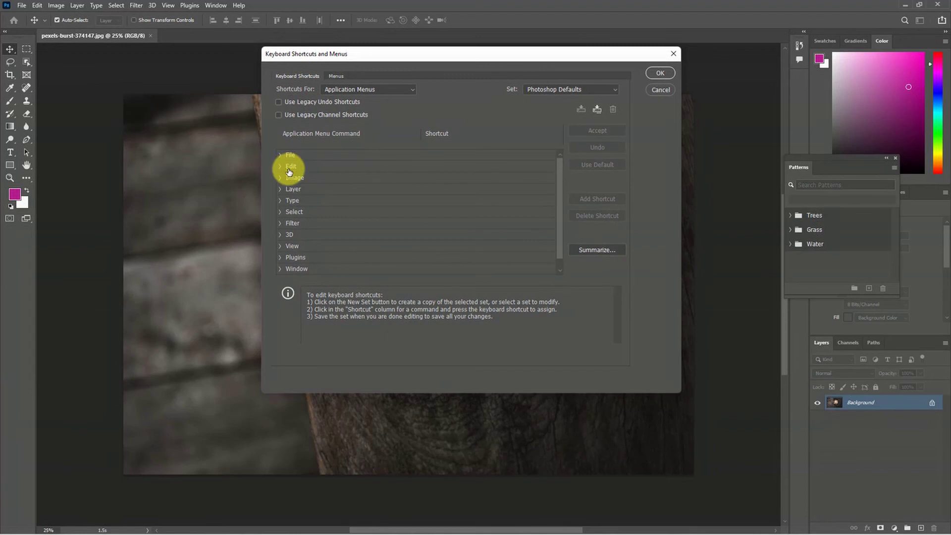
click(280, 157)
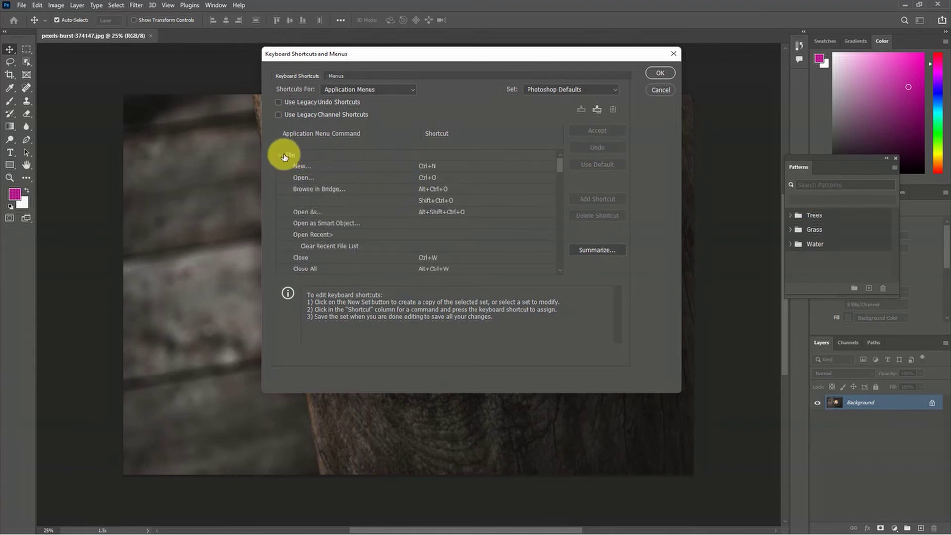
click(280, 157)
click(281, 157)
Step: Inspect the editable shortcut entries of the New, Open, Browse in Bridge and Open As commands
click(426, 168)
click(426, 178)
click(429, 189)
click(430, 200)
click(432, 209)
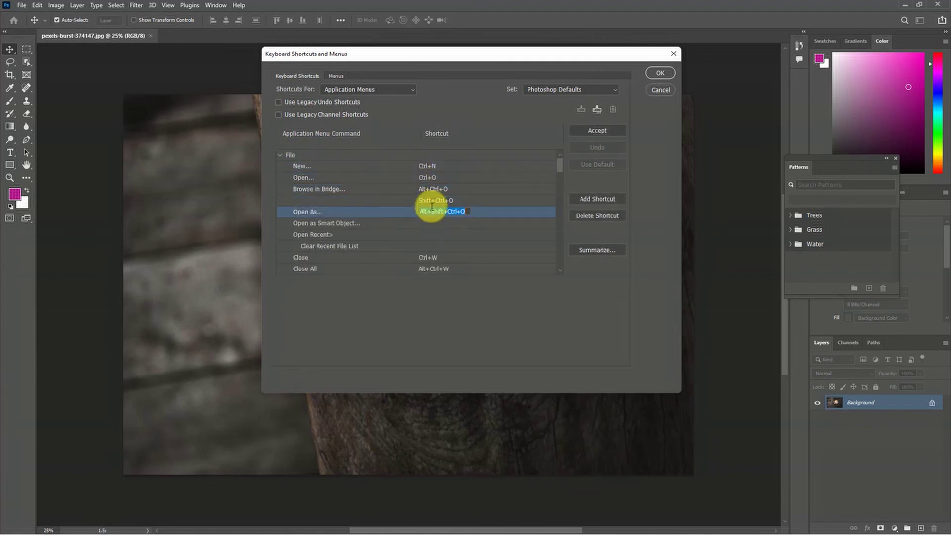
click(425, 166)
click(432, 200)
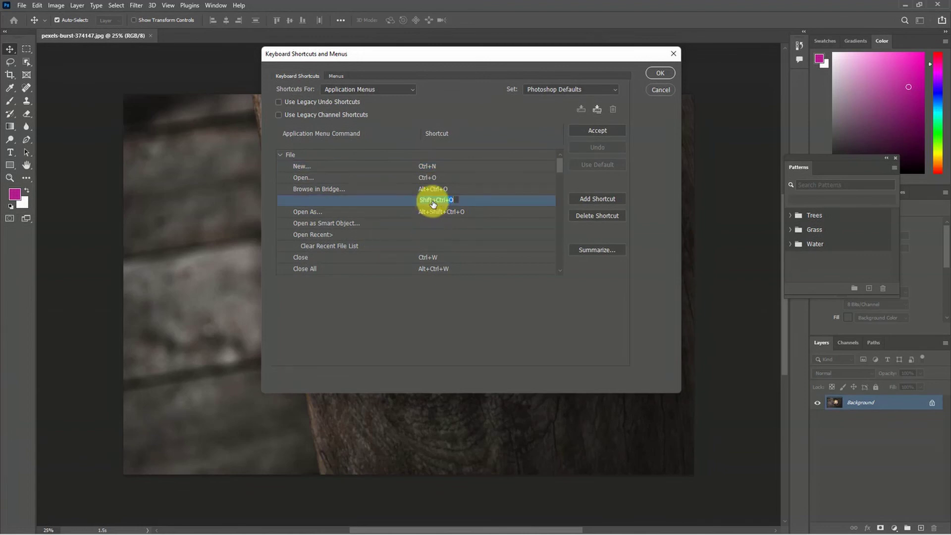
Step: Try to clear the shortcuts assigned to New, Open and Browse in Bridge, and cancel the edit
click(434, 167)
click(440, 166)
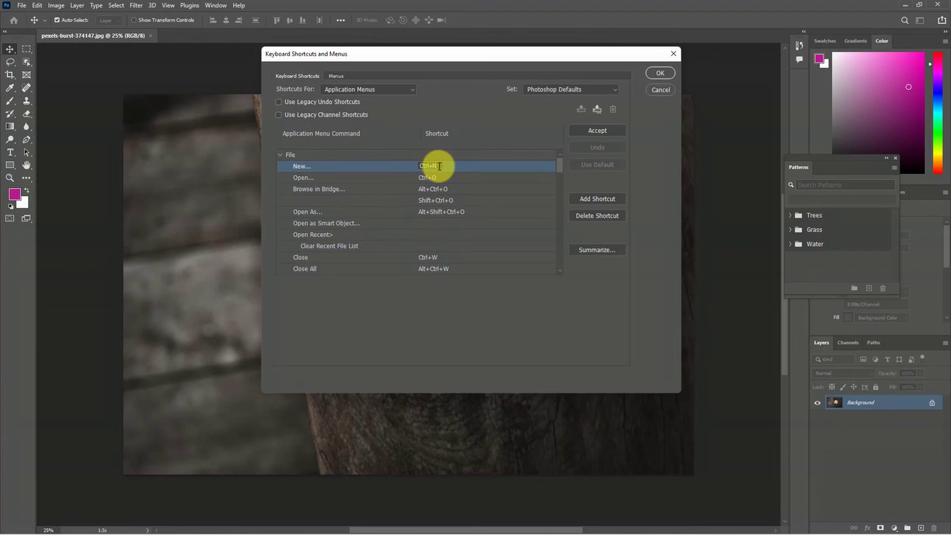
key(BackSpace)
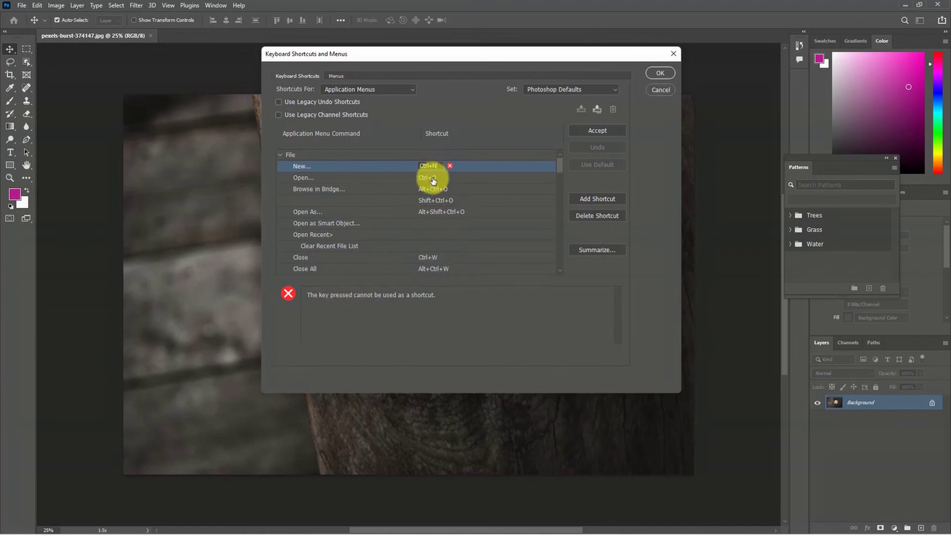
click(432, 178)
key(BackSpace)
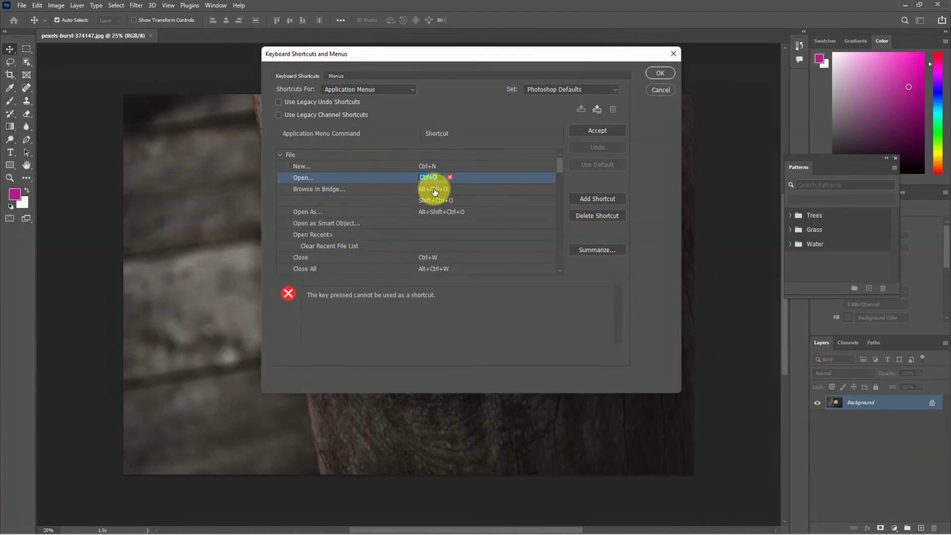
click(360, 212)
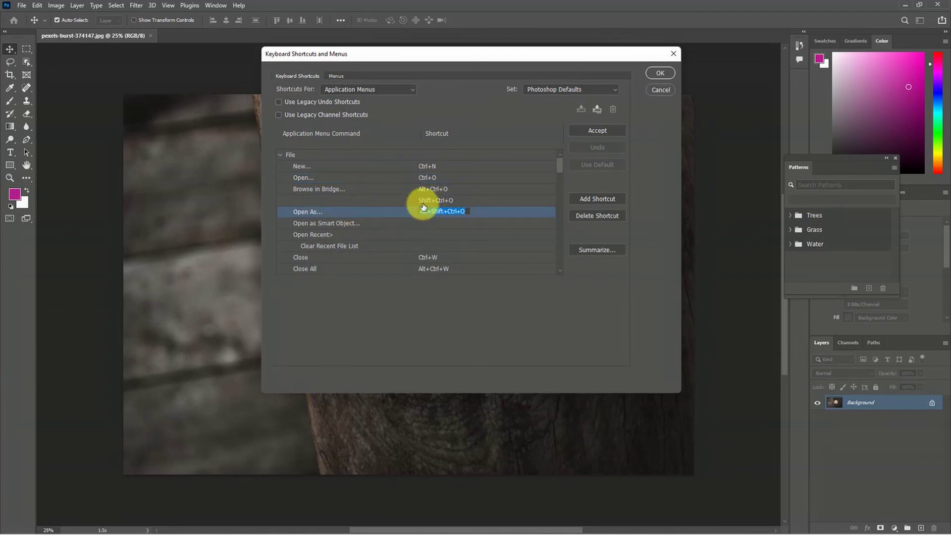
click(443, 189)
key(BackSpace)
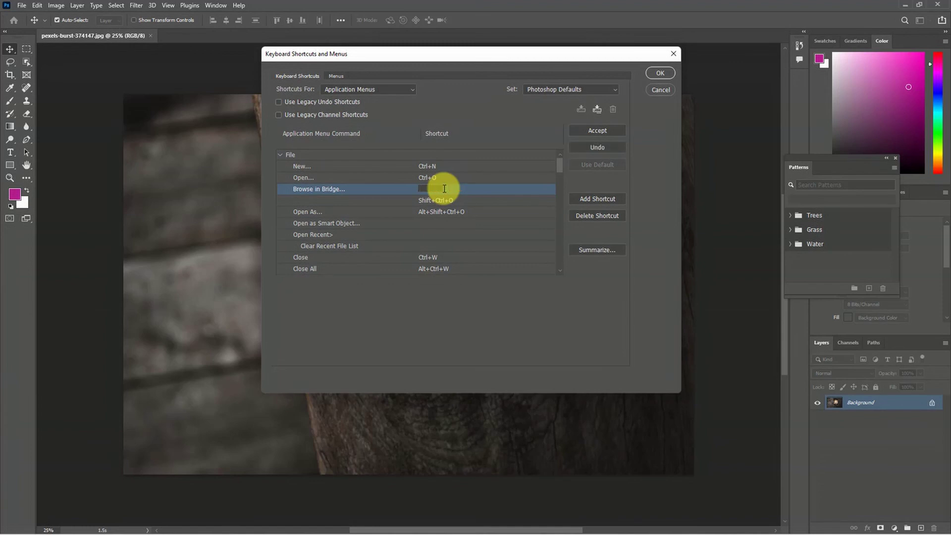
key(Escape)
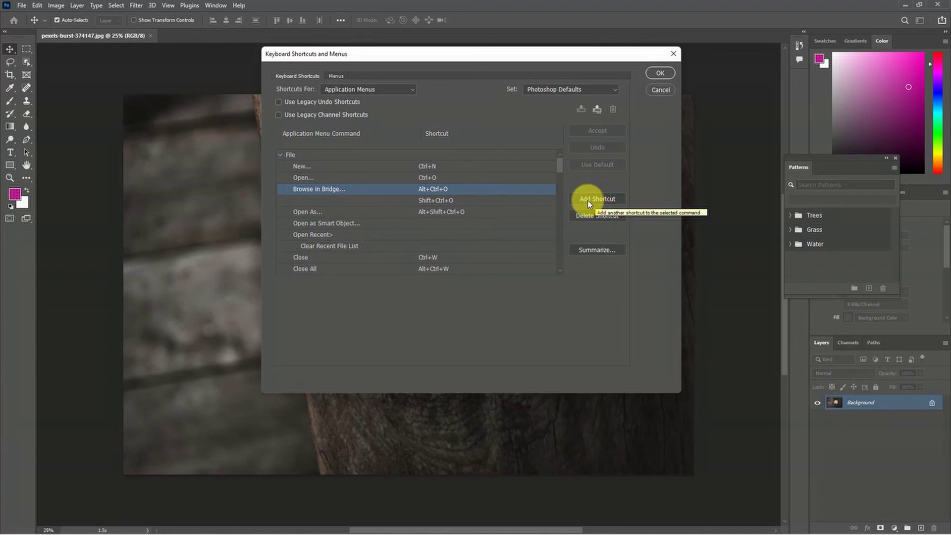
Step: Look through the available shortcut sets and the remaining File commands, and close the keyboard shortcuts editor
scroll(484, 227, down, 2)
scroll(521, 227, down, 1)
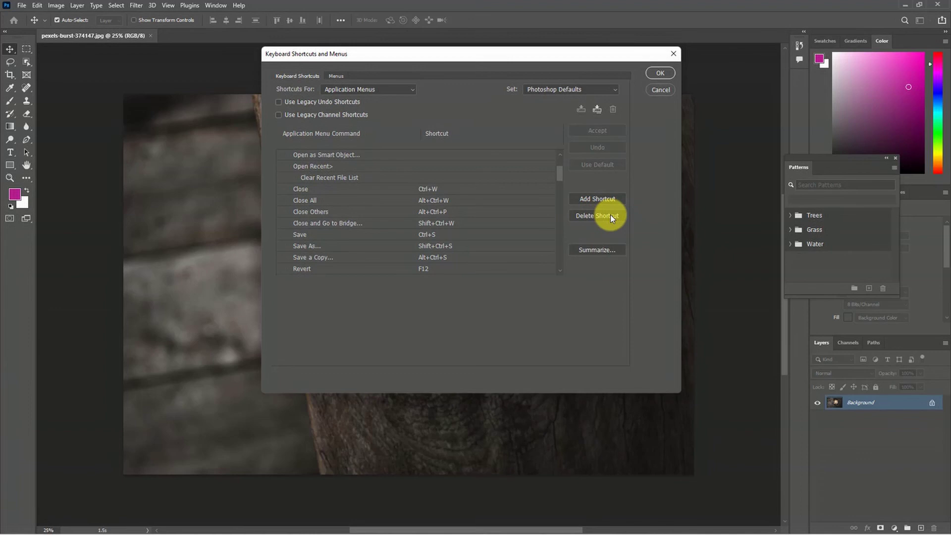
click(552, 91)
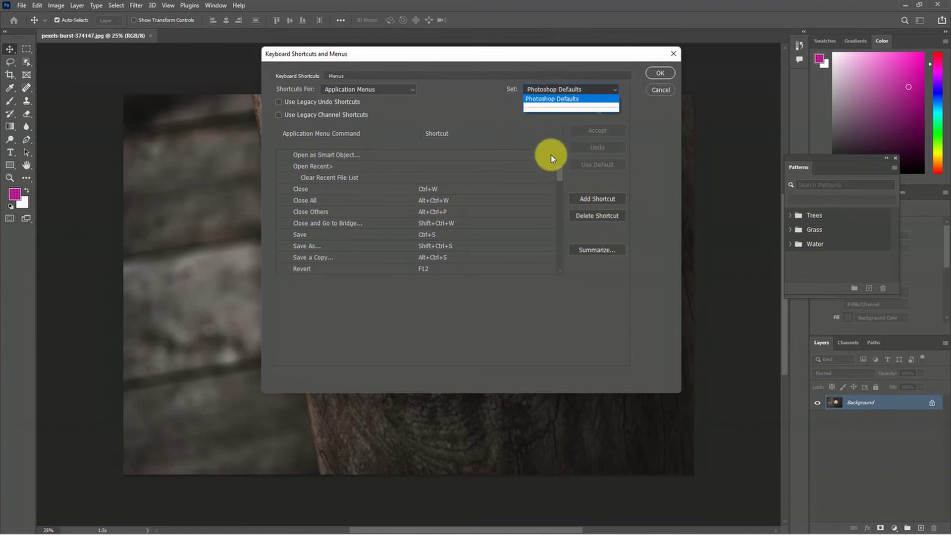
scroll(495, 218, down, 8)
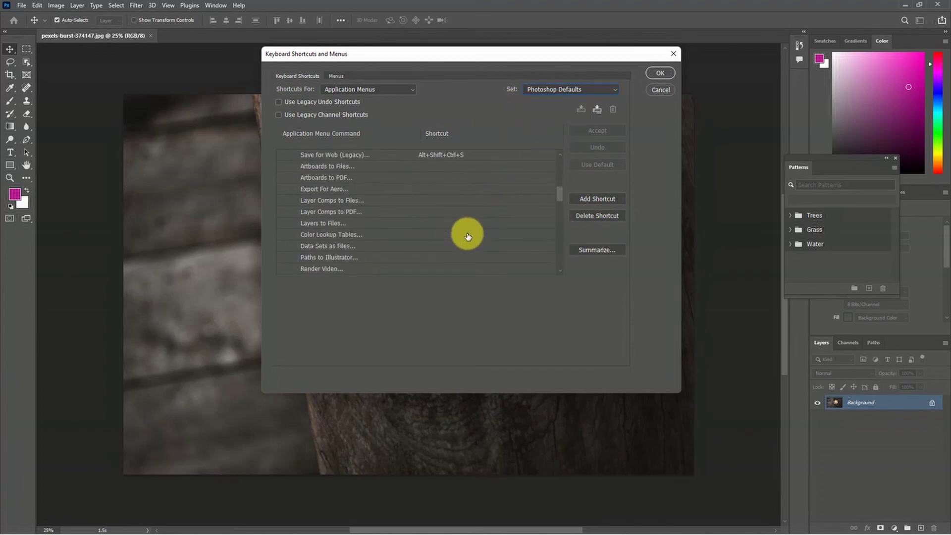
scroll(467, 237, down, 10)
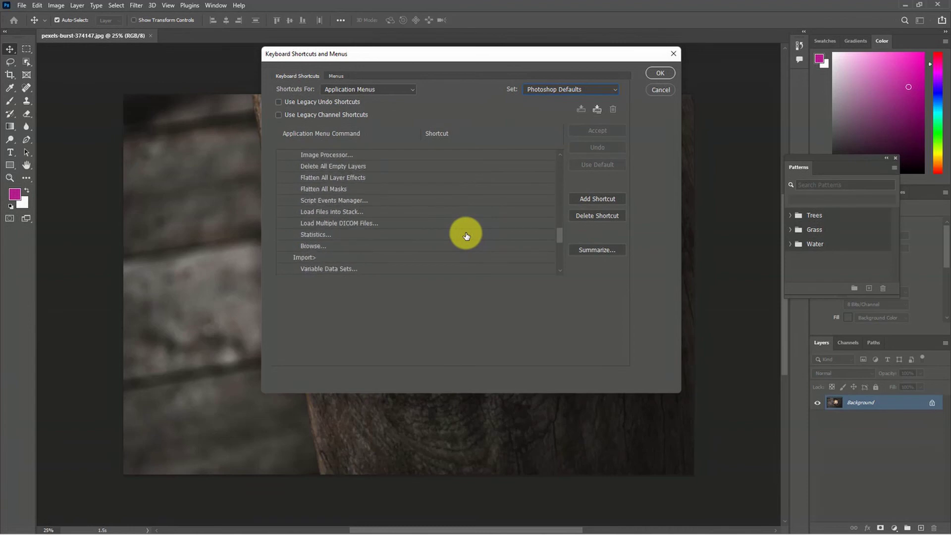
scroll(465, 240, down, 3)
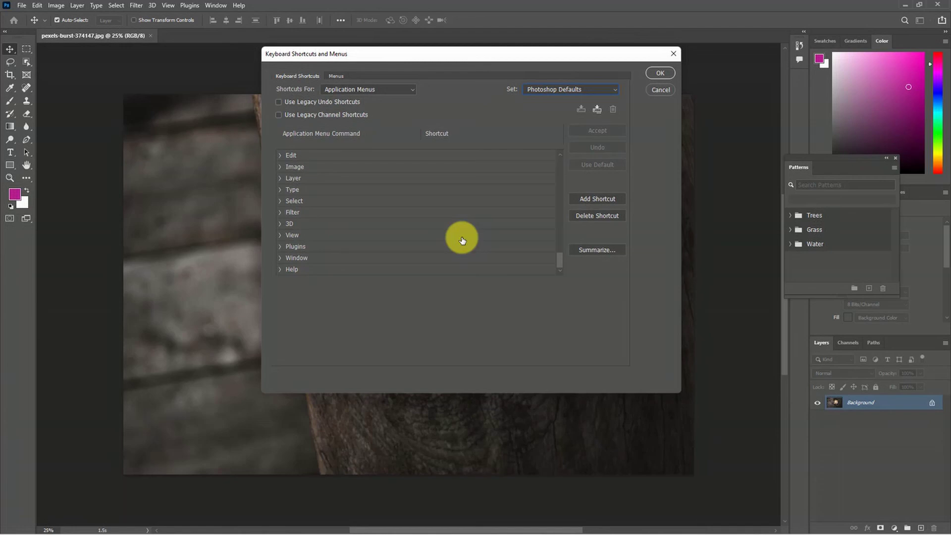
click(652, 74)
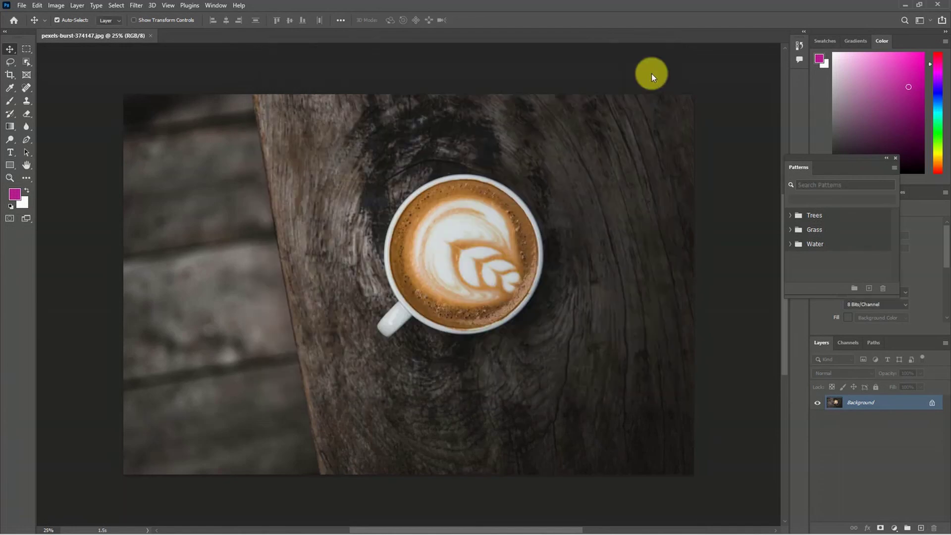